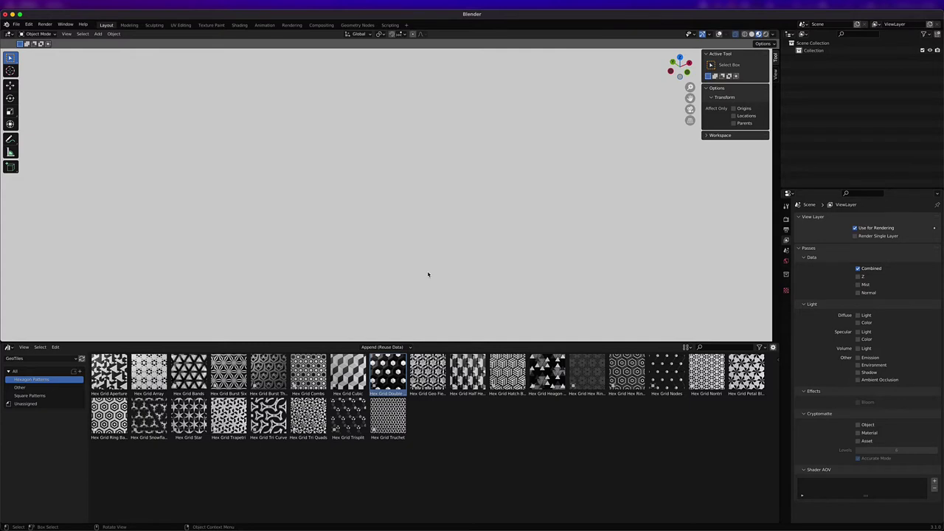
Step: Review the asset library file paths in the preferences, and close the preferences
{"action": "key", "text": "super+comma"}
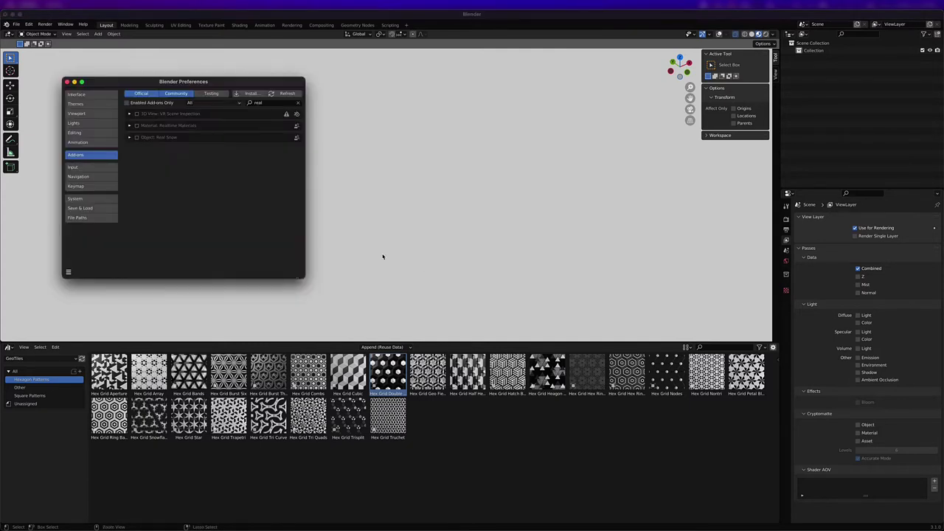
{"action": "left_click", "coordinate": [81, 217]}
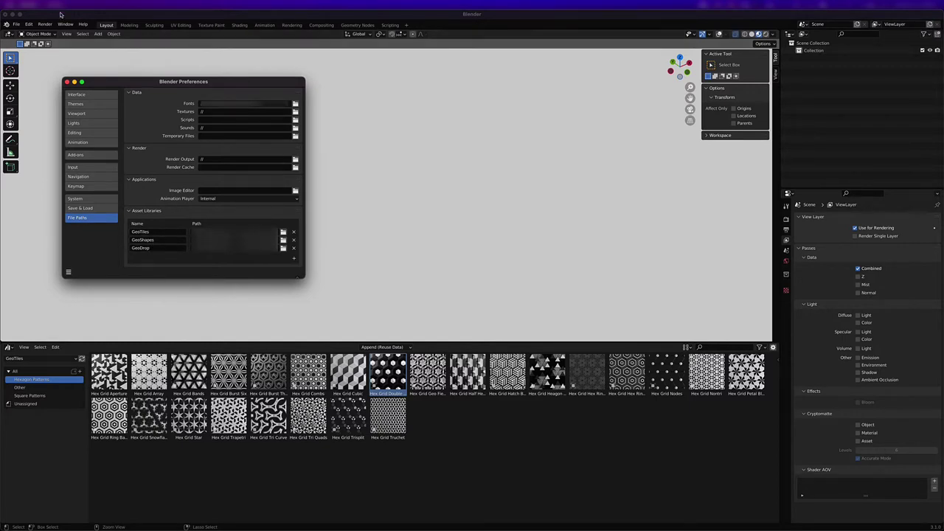
{"action": "left_click", "coordinate": [68, 82]}
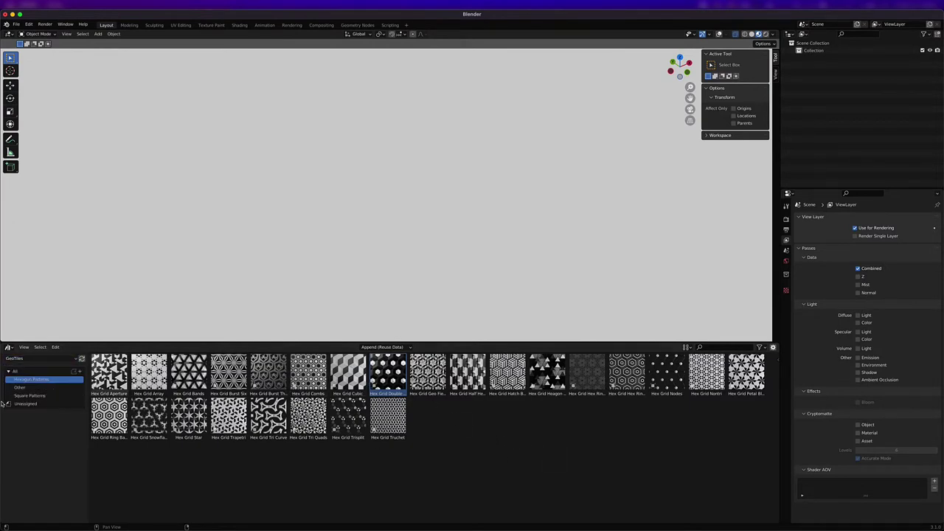
Step: Browse the GeoTiles catalogs, and place the Hex Grid Burst Three asset from Hexagon Patterns in the scene
{"action": "left_click", "coordinate": [34, 390]}
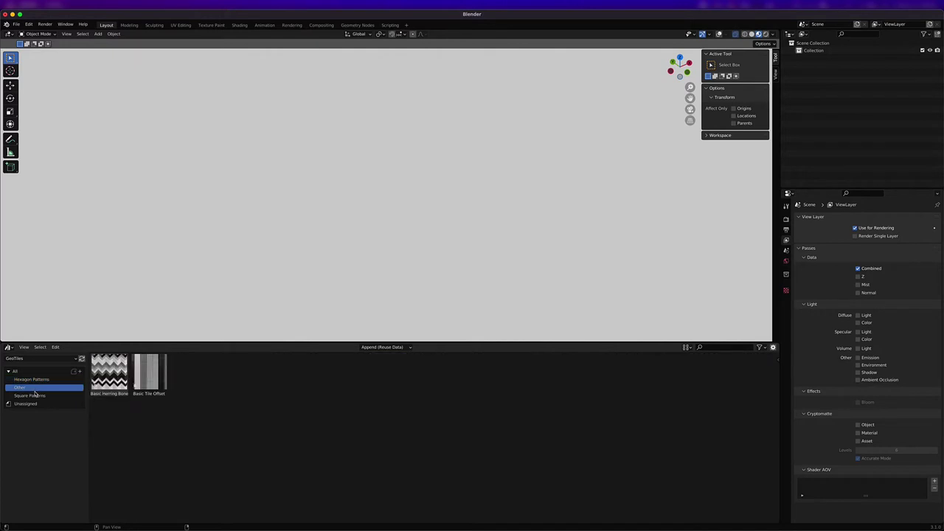
{"action": "left_click", "coordinate": [34, 397]}
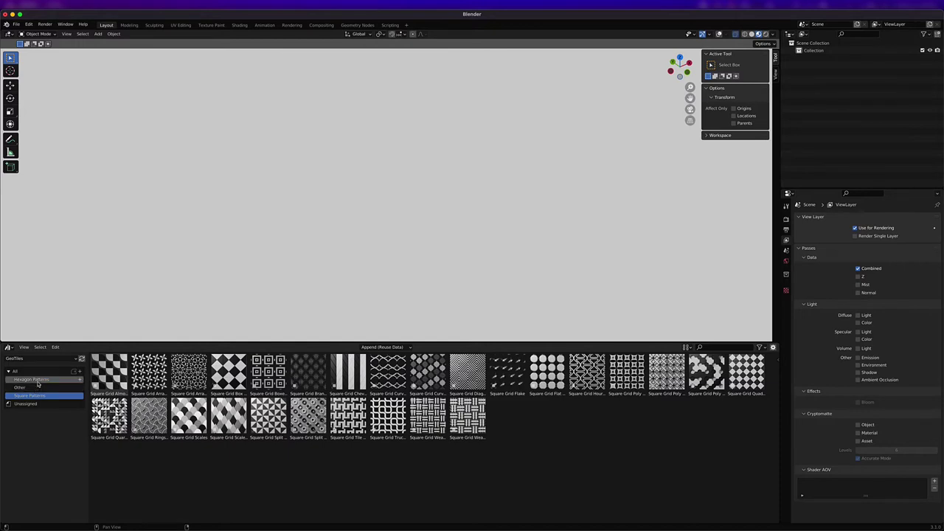
{"action": "left_click", "coordinate": [33, 379]}
{"action": "left_click_drag", "start_coordinate": [268, 373], "coordinate": [365, 228]}
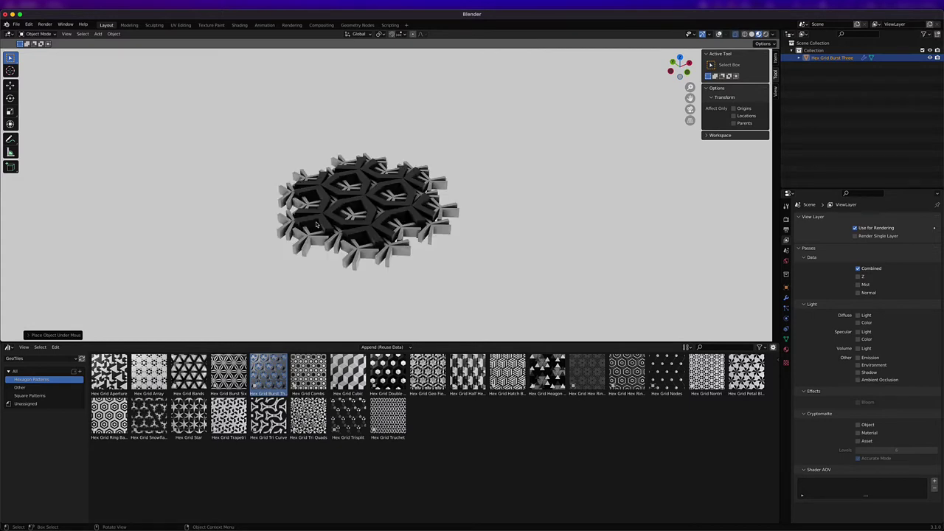
{"action": "middle_click_drag", "start_coordinate": [317, 225], "coordinate": [363, 235]}
Step: Show the tile object's GeoTile modifier settings and set Grid Expand to 4
{"action": "left_click", "coordinate": [786, 299]}
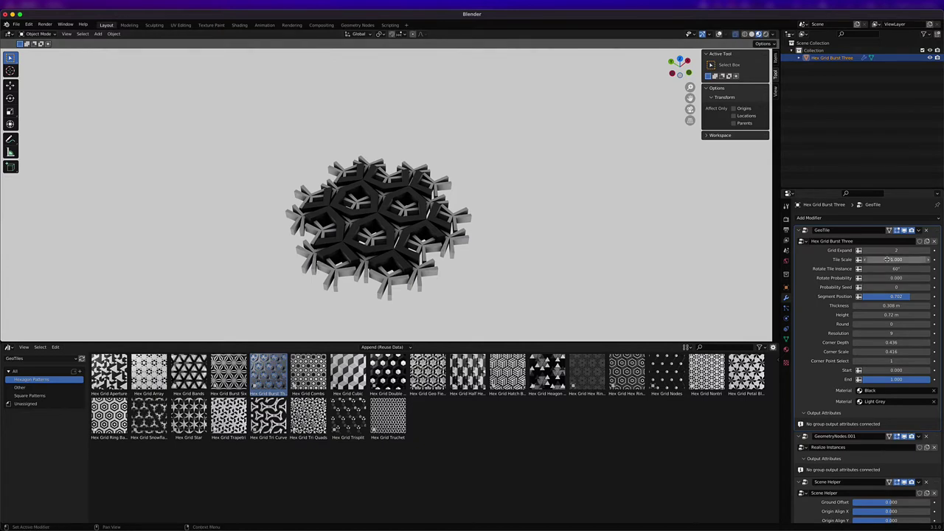
{"action": "left_click_drag", "start_coordinate": [911, 251], "coordinate": [883, 251]}
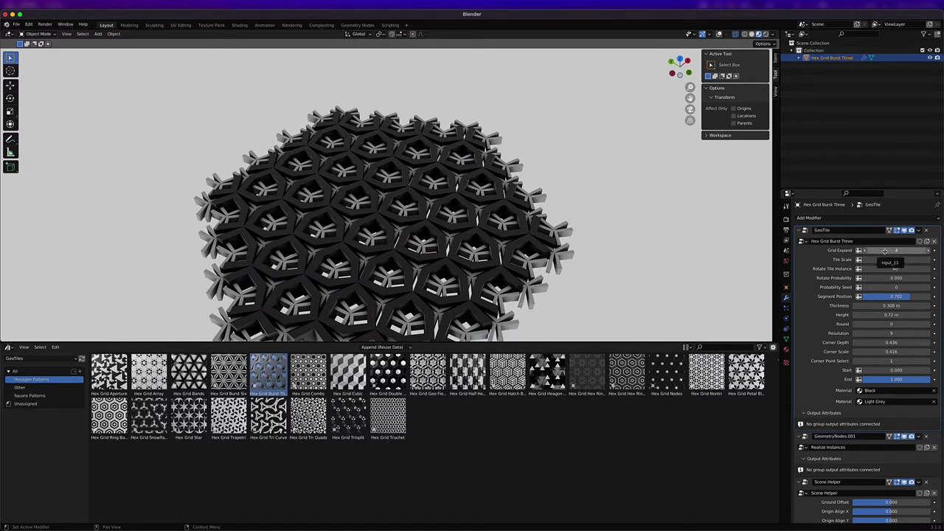
{"action": "middle_click_drag", "start_coordinate": [397, 239], "coordinate": [514, 228]}
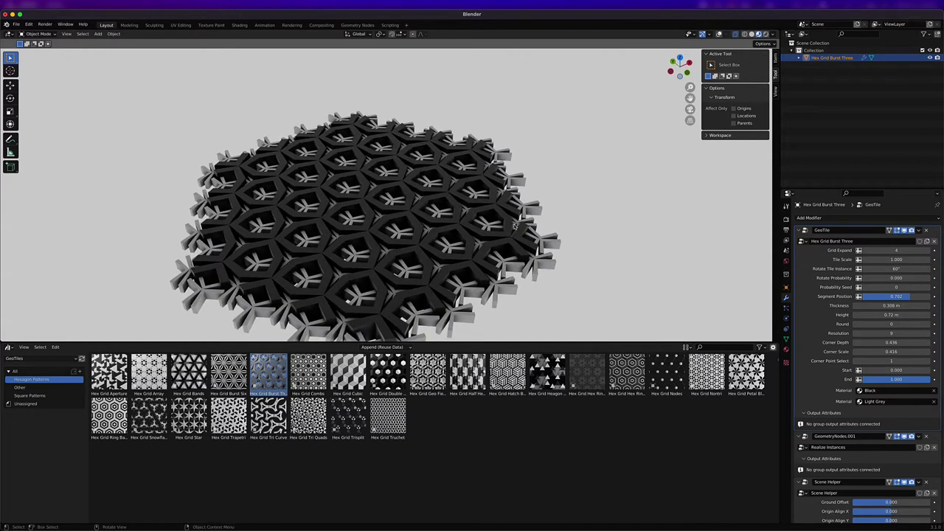
Step: Try a Tile Scale of 0.460 on the hex grid, and reset it to 1
{"action": "mouse_move", "coordinate": [887, 262]}
{"action": "left_mouse_down"}
{"action": "mouse_move", "coordinate": [917, 261]}
{"action": "mouse_move", "coordinate": [871, 262]}
{"action": "left_mouse_up"}
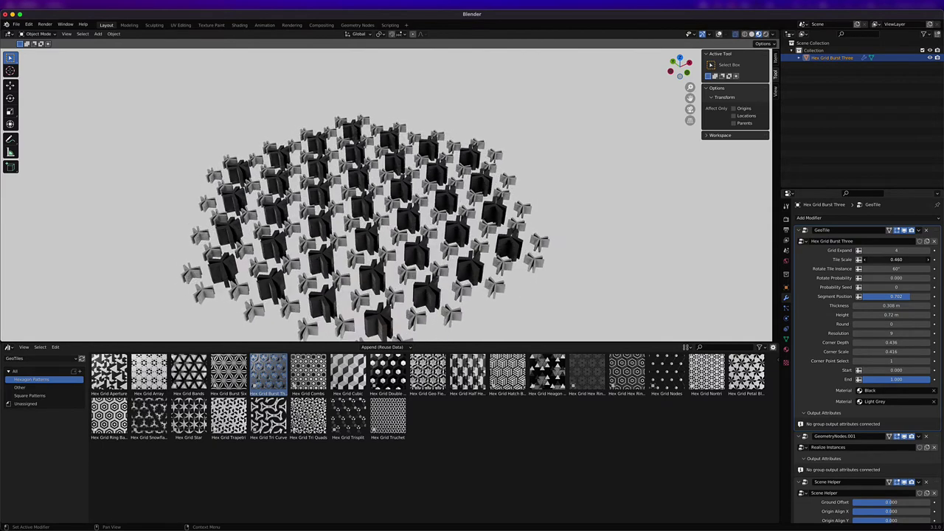
{"action": "left_click", "coordinate": [889, 261]}
{"action": "type", "text": "1"}
{"action": "key", "text": "Return"}
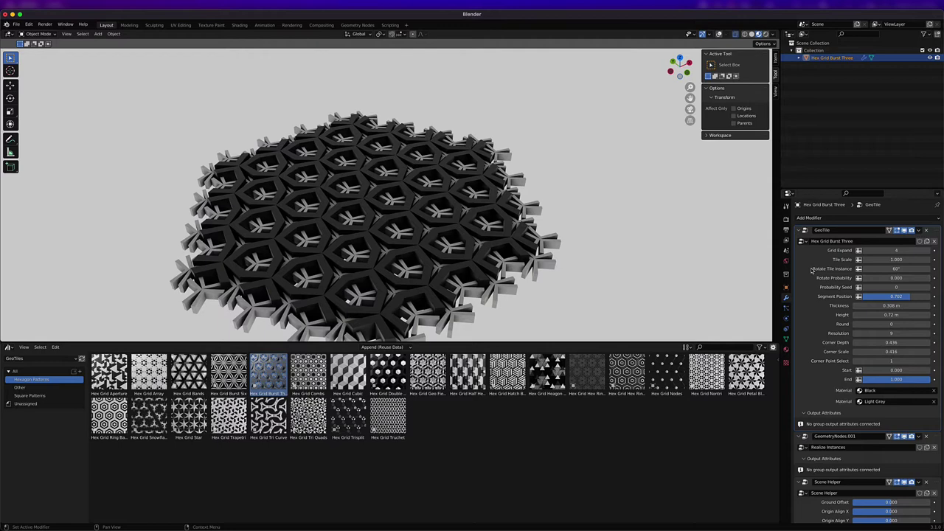
{"action": "middle_click_drag", "start_coordinate": [423, 234], "coordinate": [436, 258]}
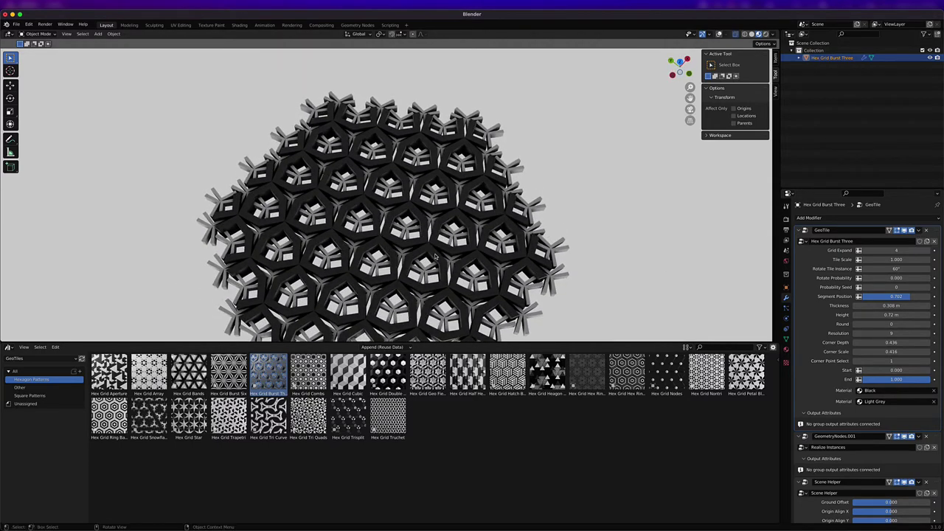
Step: Set the Rotate Probability to 0.5 and check the rotated tiles from the top view
{"action": "left_click", "coordinate": [881, 278]}
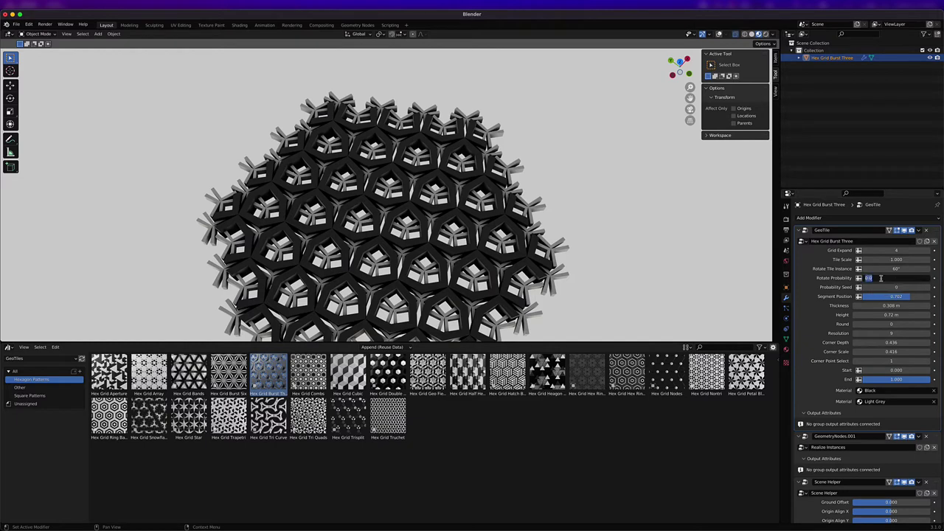
{"action": "key", "text": "Return"}
{"action": "middle_click_drag", "start_coordinate": [473, 248], "coordinate": [466, 250]}
{"action": "key", "text": "KP_7"}
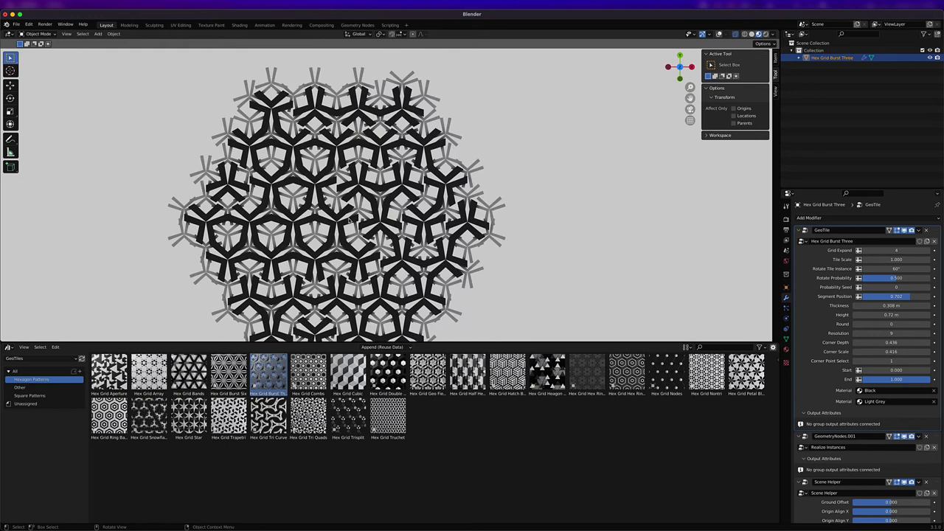
{"action": "scroll", "coordinate": [349, 221], "scroll_direction": "down", "scroll_amount": 2}
{"action": "scroll", "coordinate": [350, 220], "scroll_direction": "up", "scroll_amount": 2}
{"action": "scroll", "coordinate": [349, 220], "scroll_direction": "down", "scroll_amount": 1}
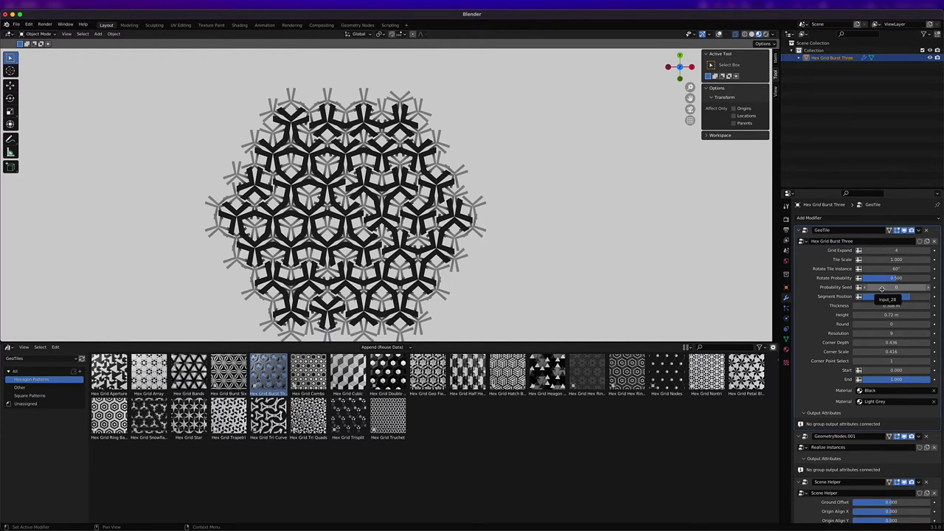
Step: Set the Probability Seed to 62 and check the tile pattern from the top view
{"action": "left_click_drag", "start_coordinate": [882, 289], "coordinate": [924, 288]}
{"action": "middle_click_drag", "start_coordinate": [501, 226], "coordinate": [507, 190]}
{"action": "key", "text": "KP_7"}
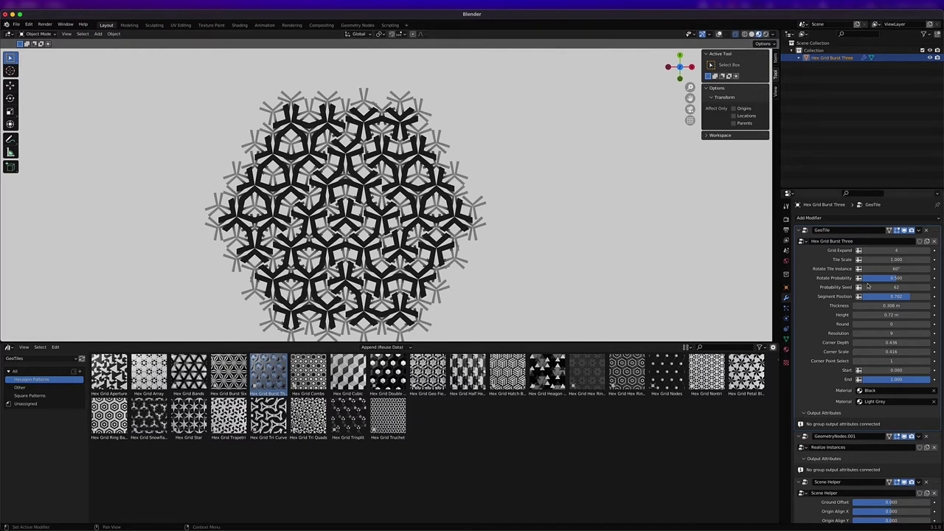
Step: Reset the Rotate Probability to 0
{"action": "left_click", "coordinate": [898, 277]}
{"action": "type", "text": "0"}
{"action": "key", "text": "Return"}
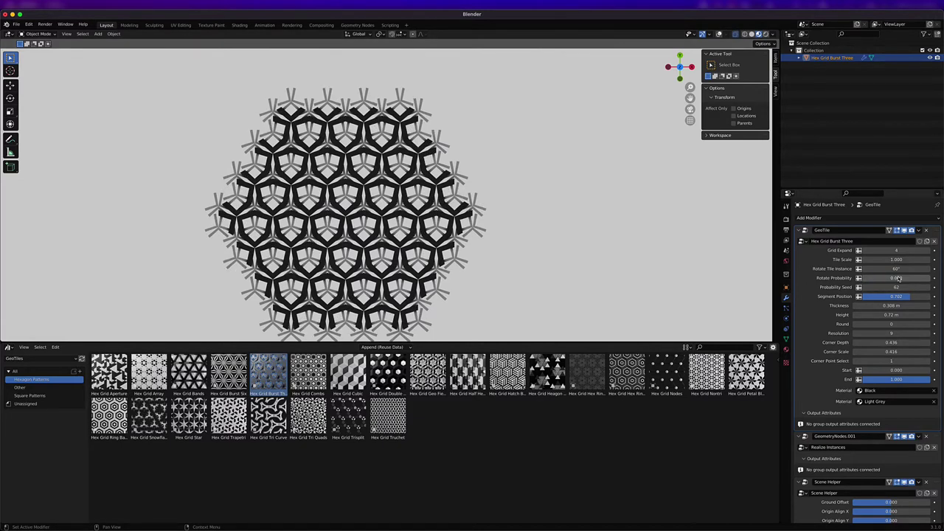
{"action": "middle_click_drag", "start_coordinate": [617, 231], "coordinate": [599, 260]}
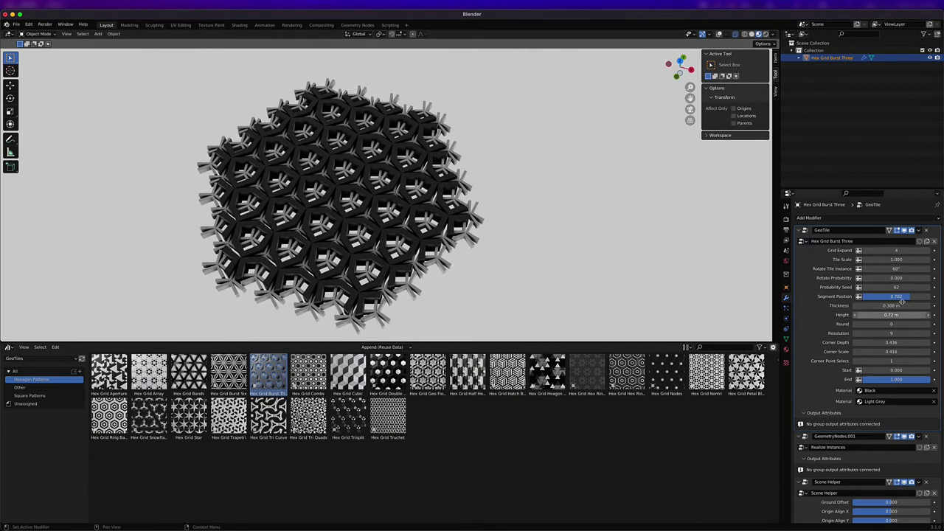
Step: Set the tile Thickness to 0.148 m, Height to 0.96 m and Round to 1
{"action": "mouse_move", "coordinate": [888, 306]}
{"action": "left_mouse_down"}
{"action": "mouse_move", "coordinate": [906, 305]}
{"action": "mouse_move", "coordinate": [874, 306]}
{"action": "mouse_move", "coordinate": [903, 314]}
{"action": "mouse_move", "coordinate": [891, 324]}
{"action": "left_mouse_up"}
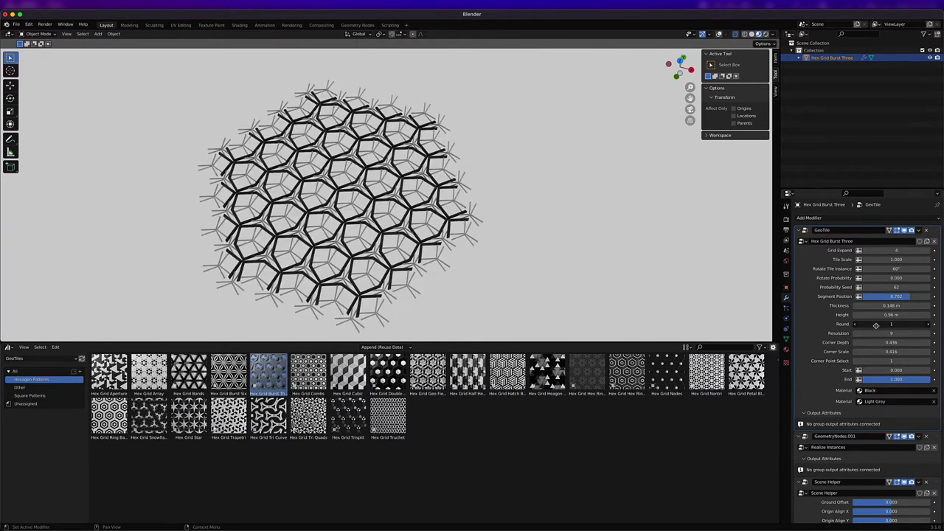
{"action": "scroll", "coordinate": [325, 201], "scroll_direction": "up", "scroll_amount": 6}
{"action": "middle_click_drag", "start_coordinate": [325, 200], "coordinate": [344, 174]}
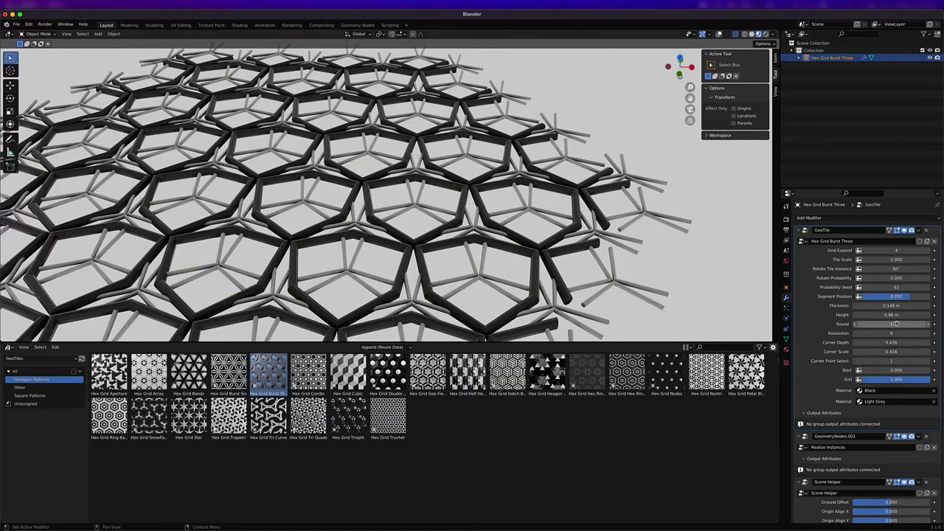
Step: Compare Round 0 with Round 1 on the tiles, keep Round at 1, and set the Thickness to 0.508 m
{"action": "left_click_drag", "start_coordinate": [896, 324], "coordinate": [882, 324]}
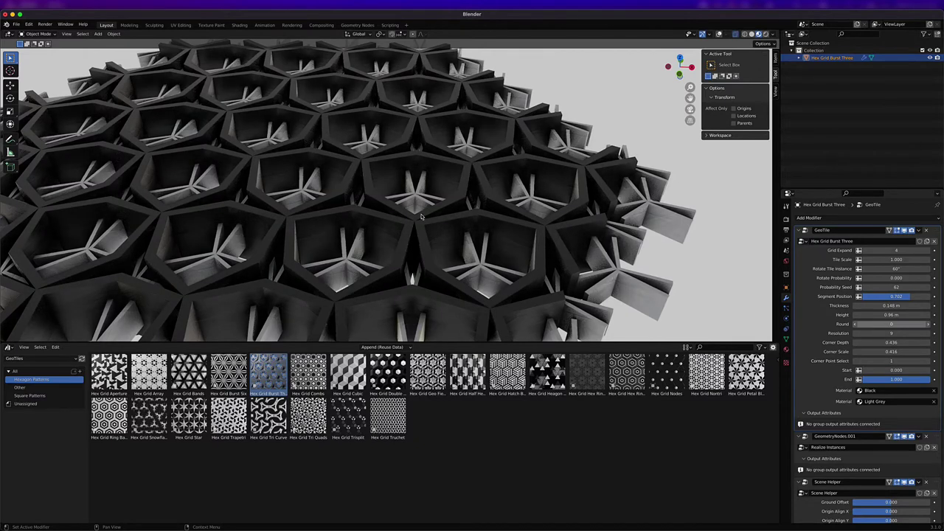
{"action": "scroll", "coordinate": [411, 212], "scroll_direction": "down", "scroll_amount": 4}
{"action": "middle_click_drag", "start_coordinate": [410, 209], "coordinate": [406, 217]}
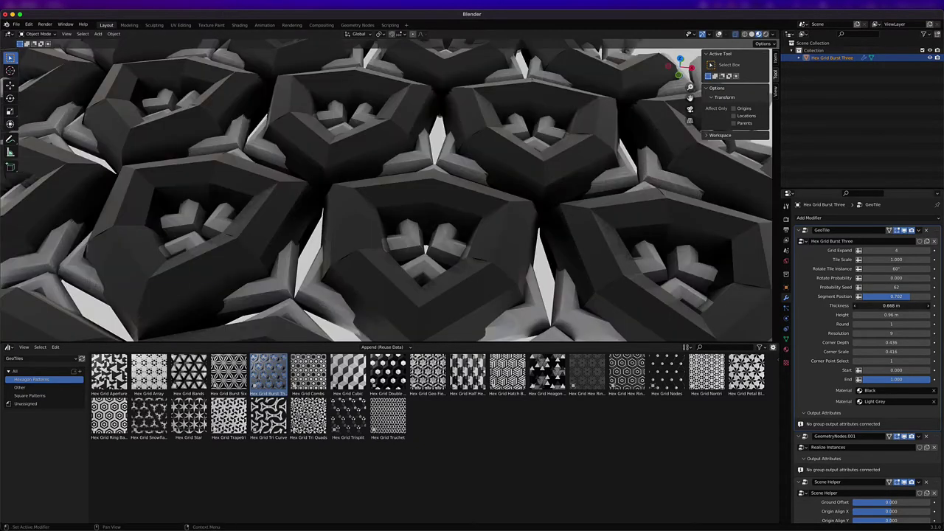
Step: Try a Resolution of 6 for the rounded tile profile, and settle on 8
{"action": "left_click", "coordinate": [875, 333]}
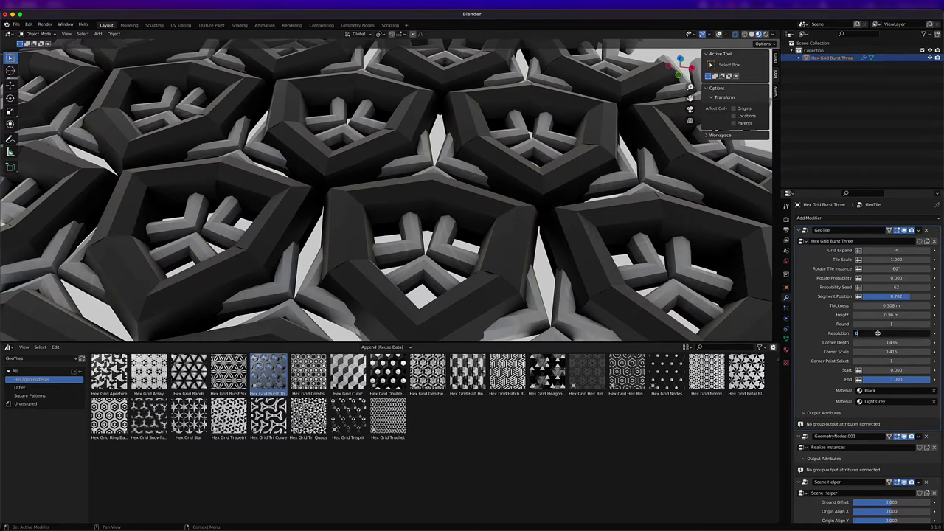
{"action": "type", "text": "6"}
{"action": "key", "text": "Return"}
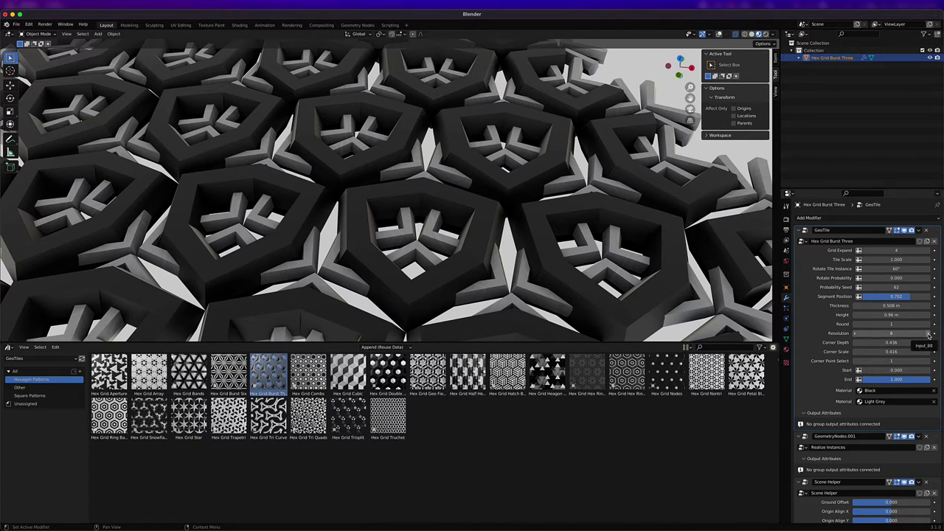
{"action": "left_click", "coordinate": [911, 334]}
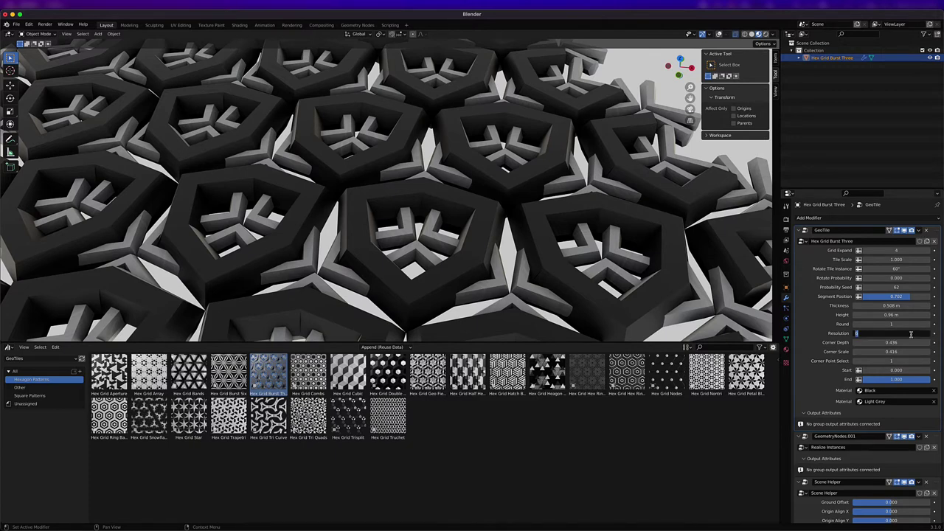
{"action": "type", "text": "8"}
{"action": "key", "text": "Return"}
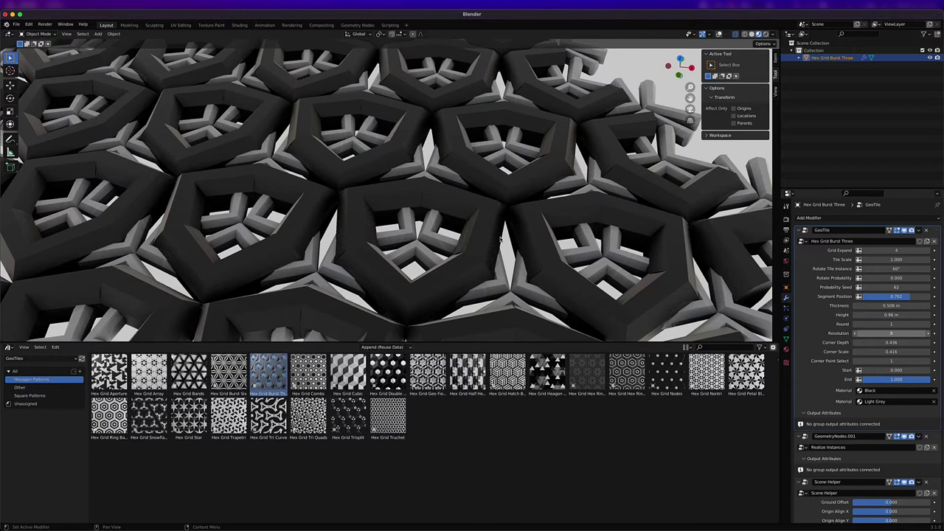
{"action": "scroll", "coordinate": [500, 240], "scroll_direction": "down", "scroll_amount": 10}
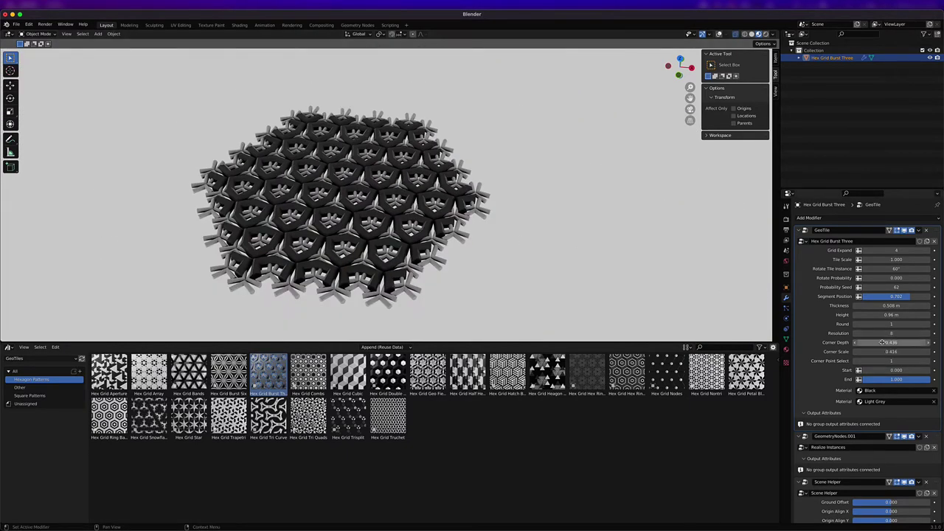
Step: Set Round to 0 and Corner Depth to 1.956 for the hex tiles
{"action": "left_click_drag", "start_coordinate": [892, 325], "coordinate": [863, 325]}
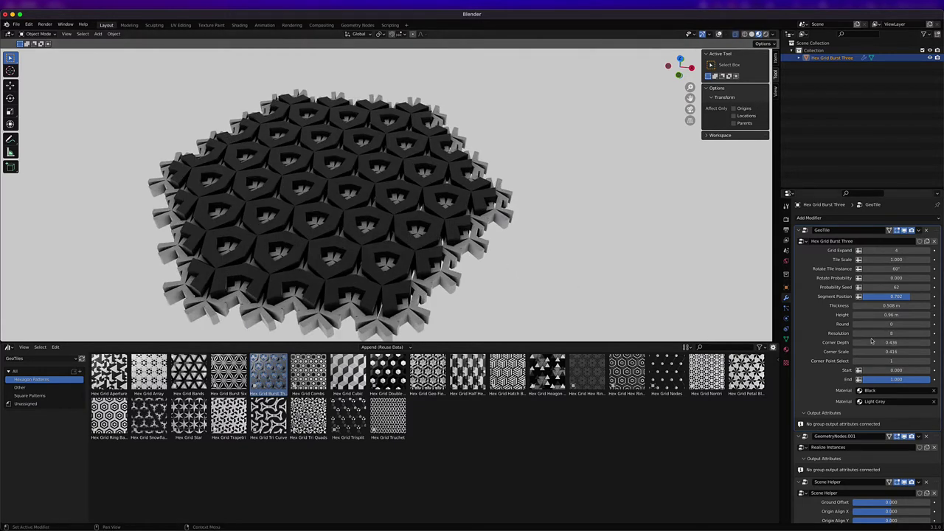
{"action": "left_click_drag", "start_coordinate": [878, 342], "coordinate": [931, 342]}
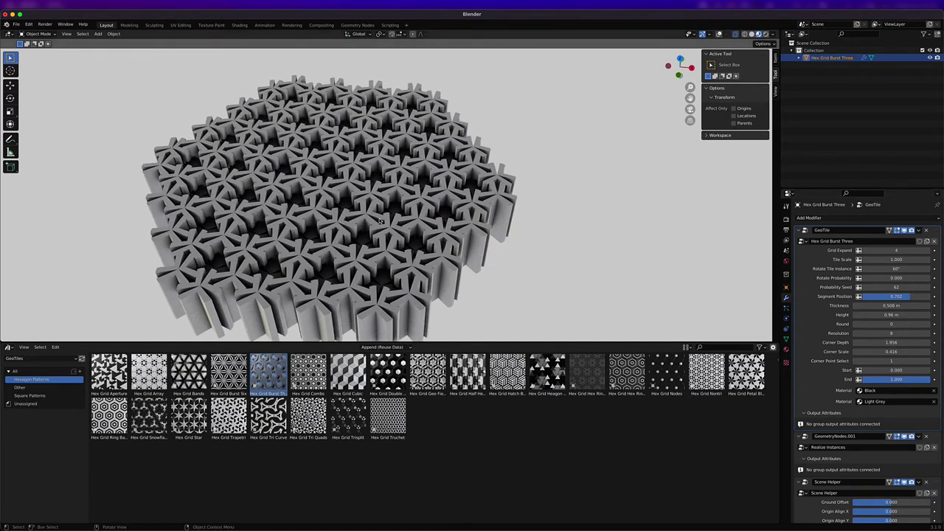
{"action": "middle_click_drag", "start_coordinate": [357, 177], "coordinate": [380, 188]}
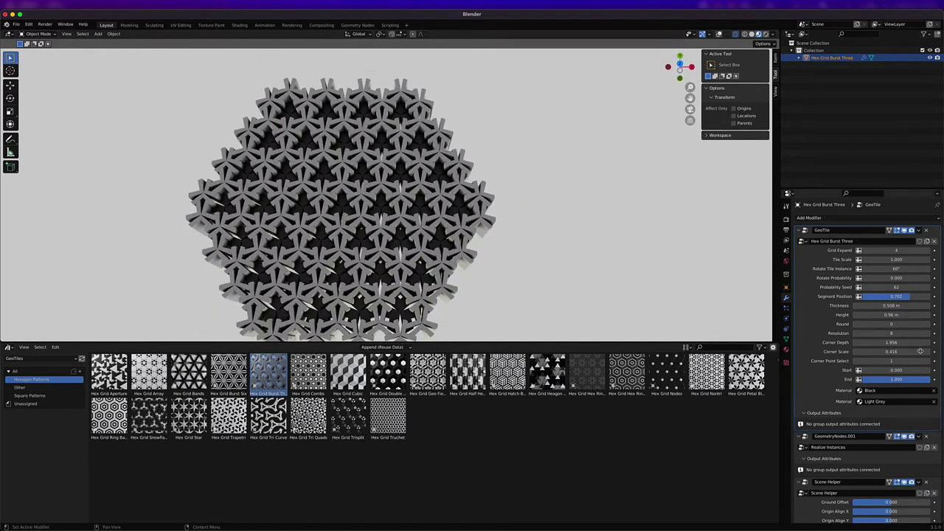
Step: Set the Corner Scale to 0.336, and try varying the End value before returning it to 1.000
{"action": "mouse_move", "coordinate": [897, 352]}
{"action": "left_mouse_down"}
{"action": "mouse_move", "coordinate": [865, 352]}
{"action": "mouse_move", "coordinate": [897, 352]}
{"action": "left_mouse_up"}
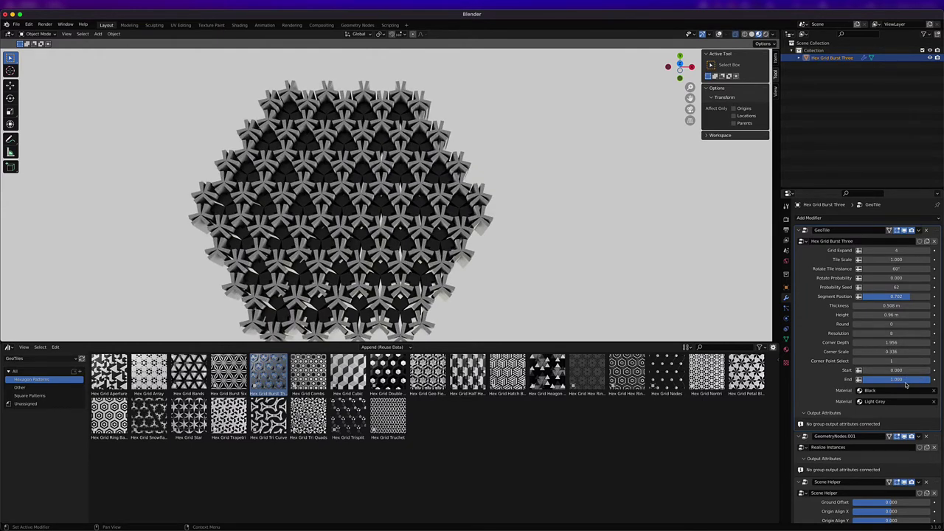
{"action": "mouse_move", "coordinate": [896, 379]}
{"action": "left_mouse_down"}
{"action": "mouse_move", "coordinate": [852, 379]}
{"action": "mouse_move", "coordinate": [896, 379]}
{"action": "left_mouse_up"}
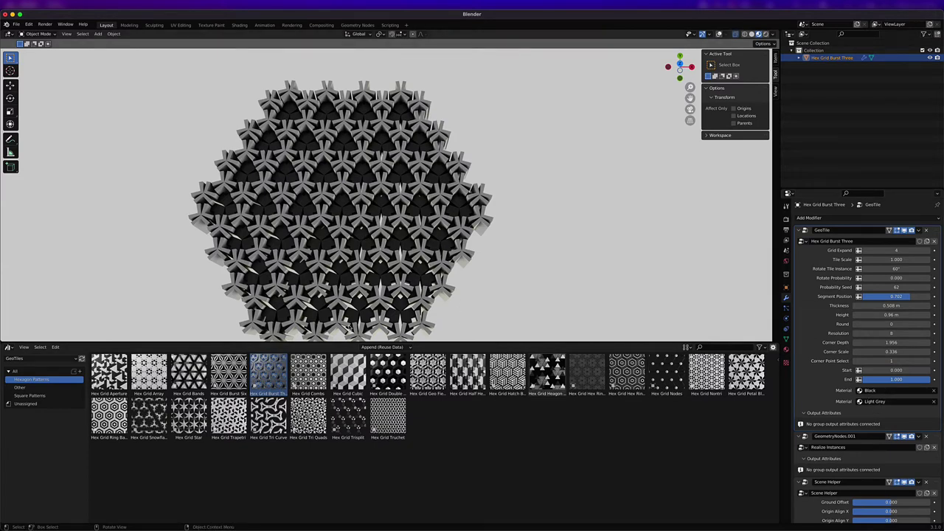
{"action": "middle_click_drag", "start_coordinate": [418, 210], "coordinate": [403, 197]}
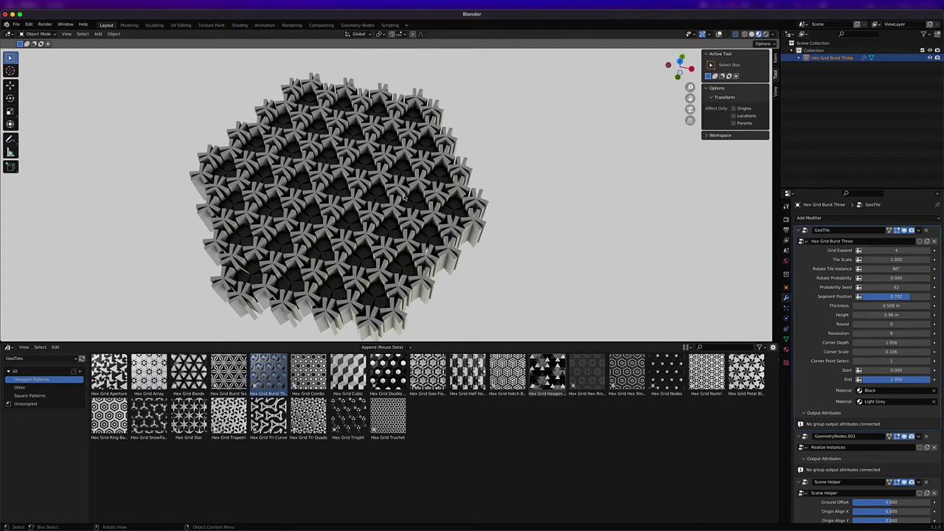
Step: Delete the Hex Grid Burst Three object from the scene and show the Other catalog's assets
{"action": "key", "text": "Delete"}
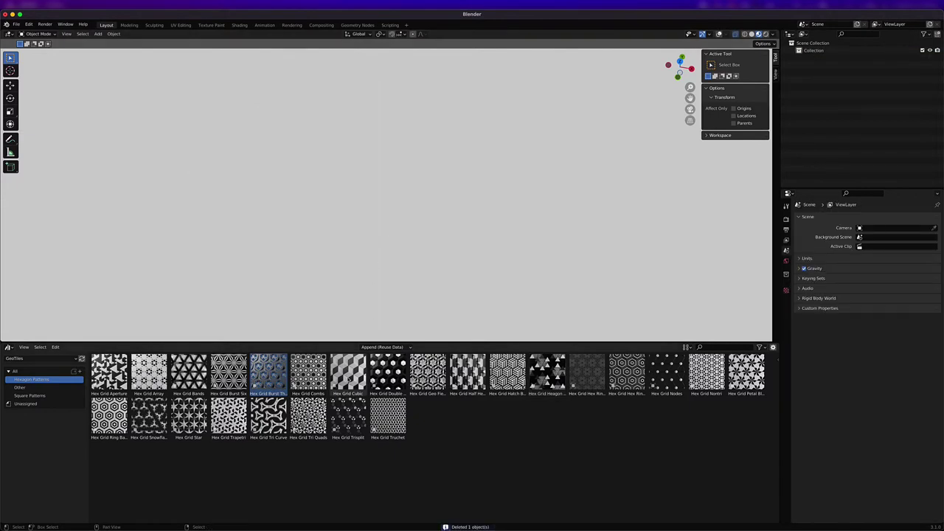
{"action": "left_click", "coordinate": [37, 388]}
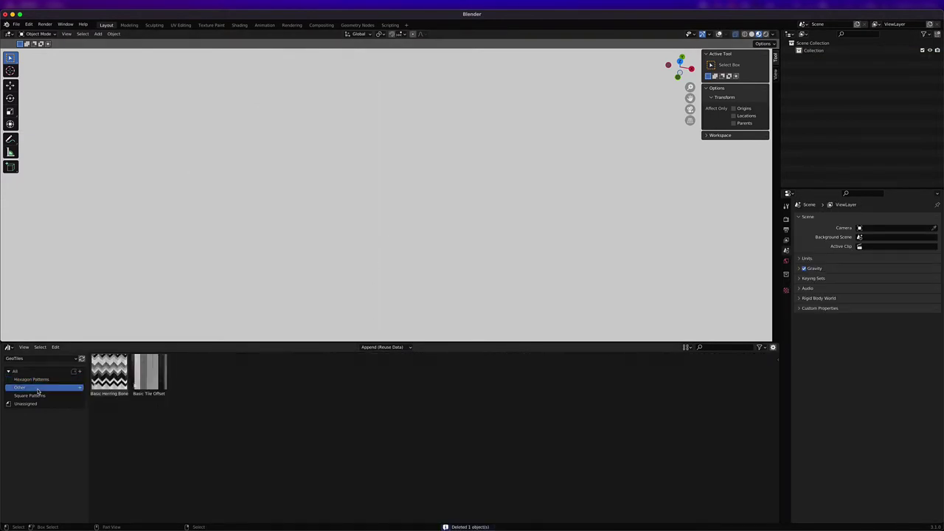
Step: Place the Basic Herring Bone asset in the empty scene
{"action": "left_click_drag", "start_coordinate": [109, 380], "coordinate": [374, 232]}
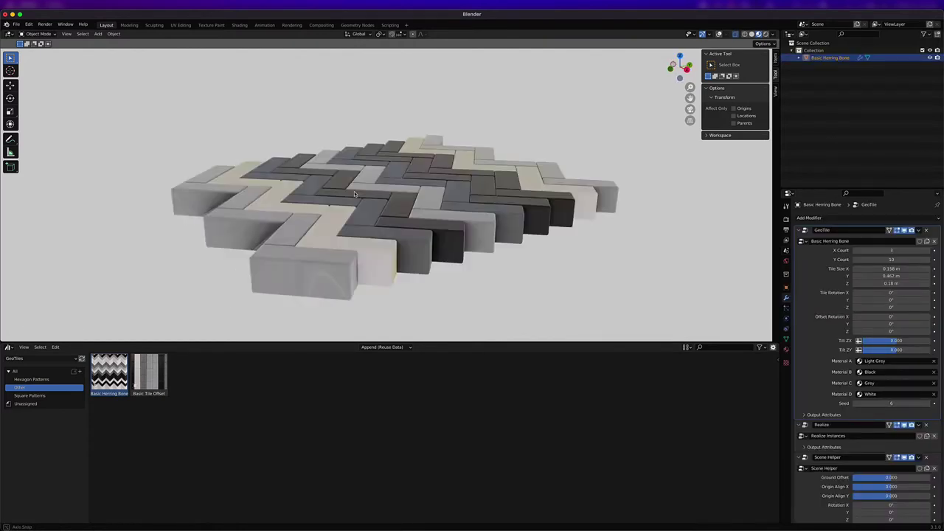
{"action": "mouse_move", "coordinate": [361, 202]}
{"action": "middle_mouse_down"}
{"action": "mouse_move", "coordinate": [434, 202]}
{"action": "mouse_move", "coordinate": [361, 202]}
{"action": "middle_mouse_up"}
{"action": "scroll", "coordinate": [360, 201], "scroll_direction": "up", "scroll_amount": 1}
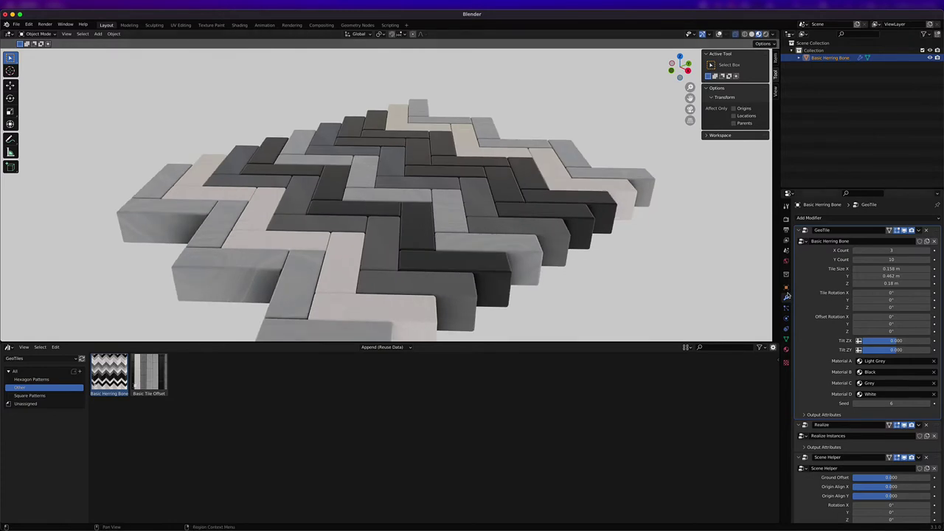
Step: Try an X Count of 1 for the herringbone tiles, then set X Count to 3 and Y Count to 11
{"action": "mouse_move", "coordinate": [876, 252]}
{"action": "left_mouse_down"}
{"action": "mouse_move", "coordinate": [922, 252]}
{"action": "mouse_move", "coordinate": [859, 252]}
{"action": "left_mouse_up"}
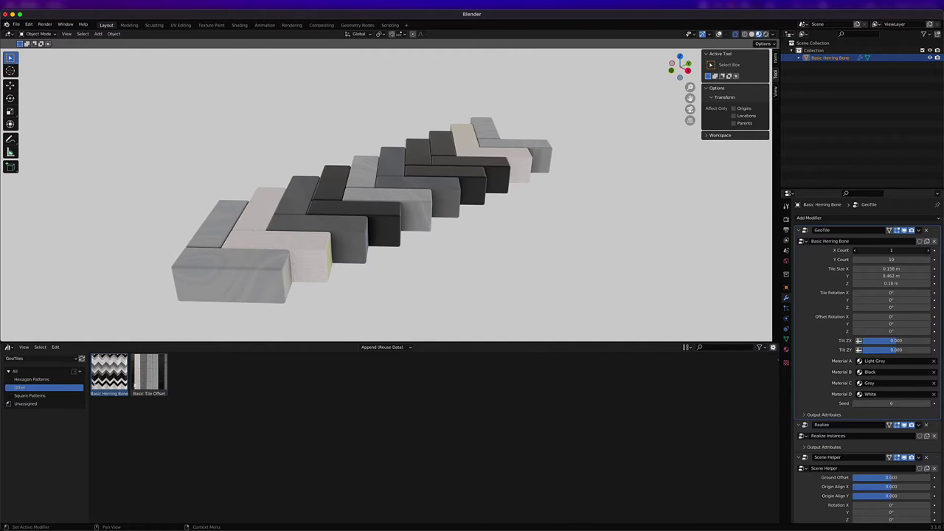
{"action": "scroll", "coordinate": [588, 217], "scroll_direction": "down", "scroll_amount": 2}
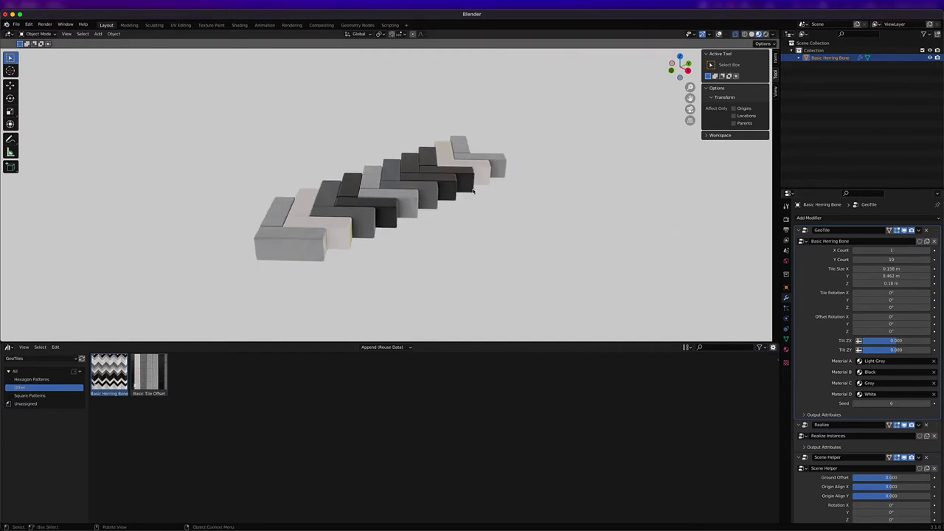
{"action": "left_click", "coordinate": [929, 251]}
{"action": "left_click", "coordinate": [929, 259]}
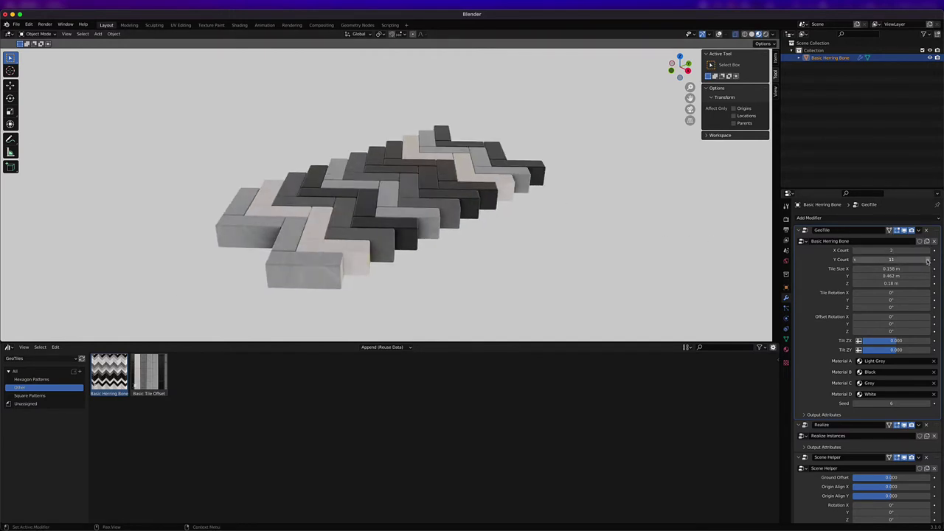
{"action": "left_click", "coordinate": [929, 251]}
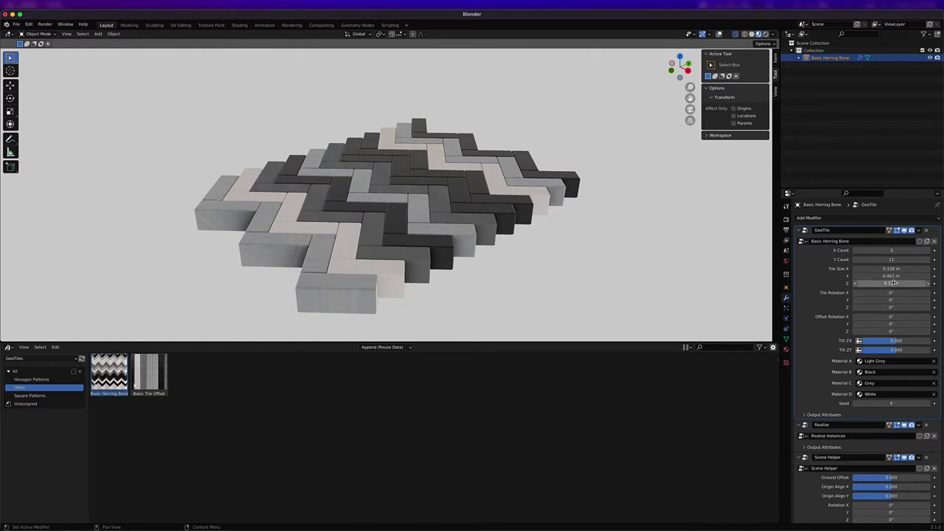
Step: Try a Tile Size Y of 1.1 m, then set the herringbone Tile Size to 0.208 m in X and 0.422 m in Y
{"action": "left_click_drag", "start_coordinate": [895, 277], "coordinate": [908, 276]}
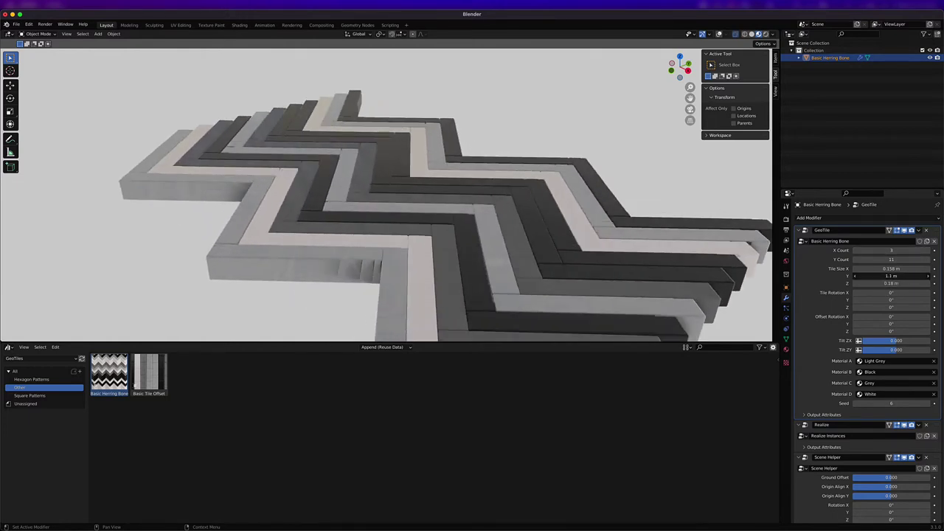
{"action": "left_click_drag", "start_coordinate": [891, 275], "coordinate": [918, 307]}
{"action": "key", "text": "super+z"}
{"action": "key", "text": "Escape"}
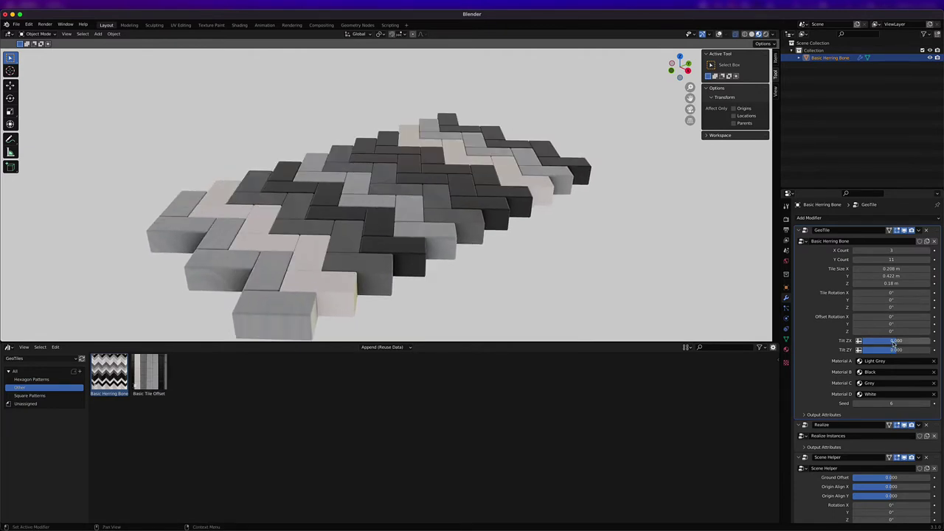
Step: Tilt the herringbone tiles with a Tilt ZX of 0.097 and a Tilt ZY of 0.151
{"action": "mouse_move", "coordinate": [895, 343]}
{"action": "left_mouse_down"}
{"action": "mouse_move", "coordinate": [921, 343]}
{"action": "mouse_move", "coordinate": [899, 341]}
{"action": "left_mouse_up"}
{"action": "middle_click_drag", "start_coordinate": [531, 219], "coordinate": [579, 223]}
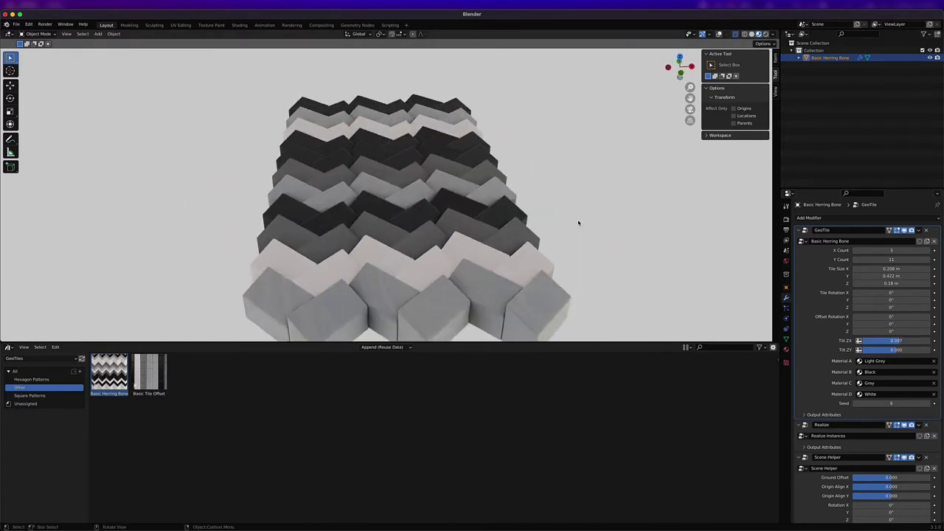
{"action": "mouse_move", "coordinate": [894, 349]}
{"action": "left_mouse_down"}
{"action": "mouse_move", "coordinate": [910, 350]}
{"action": "mouse_move", "coordinate": [900, 350]}
{"action": "left_mouse_up"}
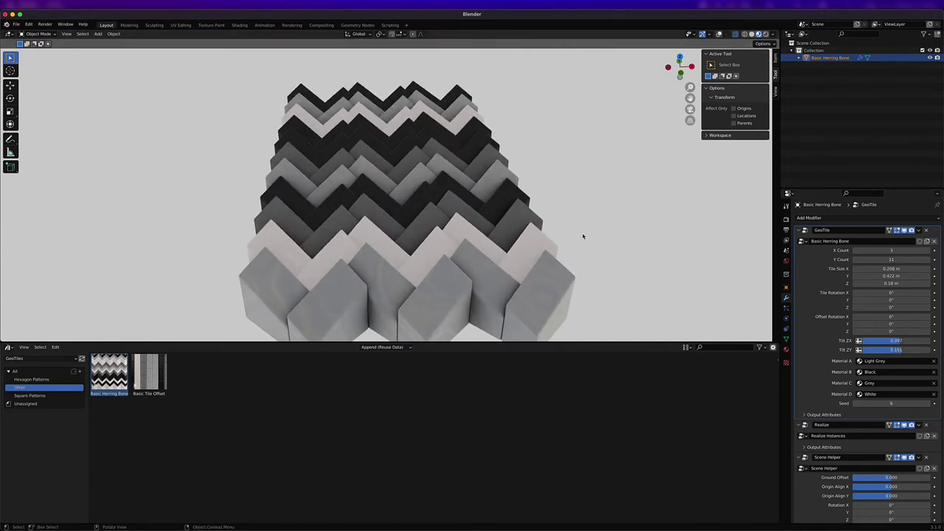
{"action": "middle_click_drag", "start_coordinate": [584, 236], "coordinate": [565, 236]}
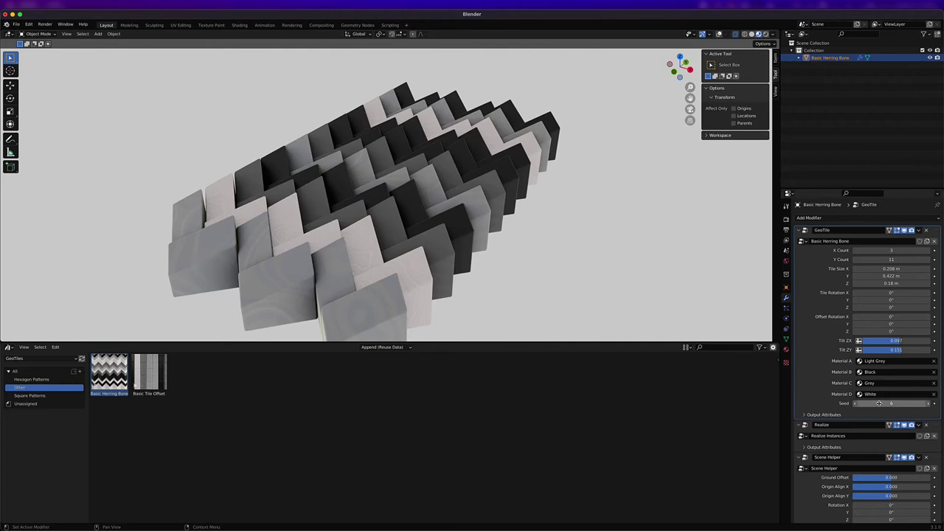
Step: Set the herringbone pattern's Seed to 66 to redistribute its four materials
{"action": "left_click_drag", "start_coordinate": [879, 404], "coordinate": [923, 403]}
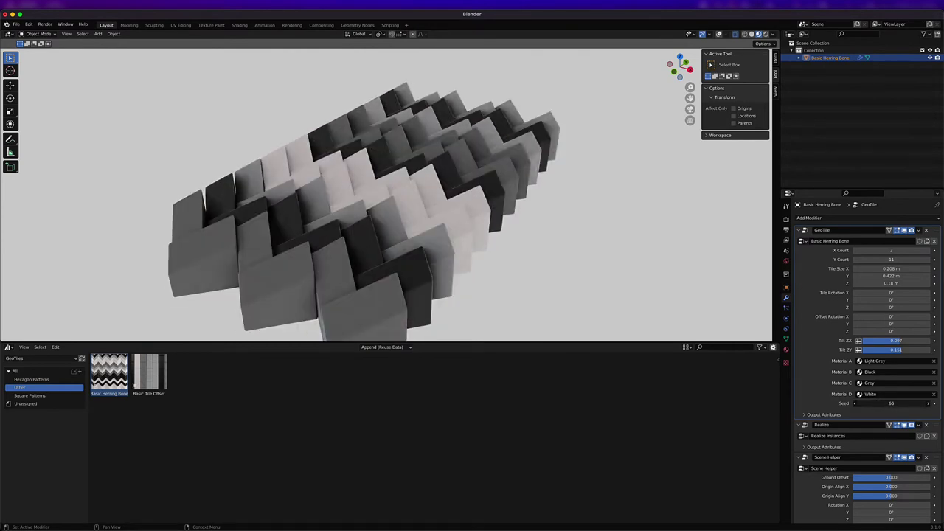
{"action": "scroll", "coordinate": [558, 255], "scroll_direction": "down", "scroll_amount": 3}
{"action": "middle_click_drag", "start_coordinate": [558, 255], "coordinate": [520, 243]}
{"action": "scroll", "coordinate": [521, 242], "scroll_direction": "up", "scroll_amount": 1}
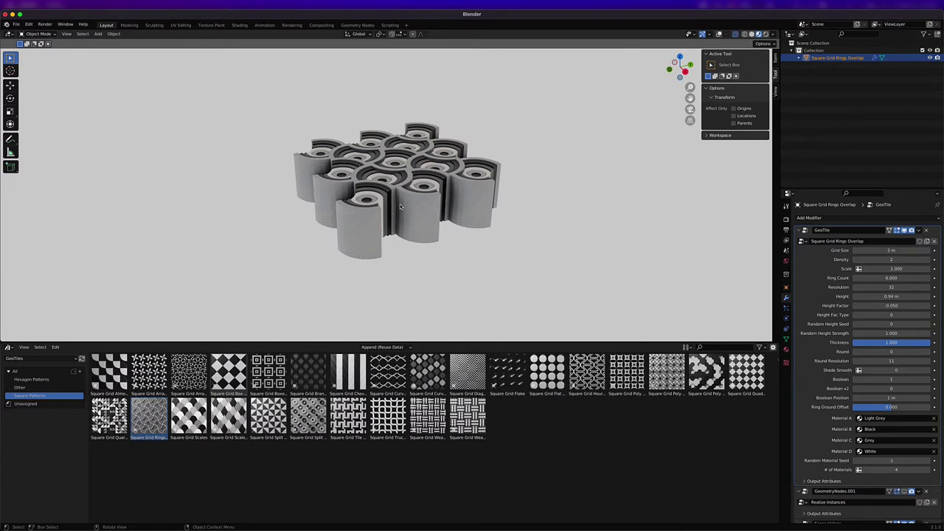
Step: Set the Square Grid Rings Overlap tile's Grid Size to 2.16 m and Density to 4
{"action": "middle_click_drag", "start_coordinate": [400, 203], "coordinate": [452, 242]}
{"action": "middle_click_drag", "start_coordinate": [389, 190], "coordinate": [387, 172]}
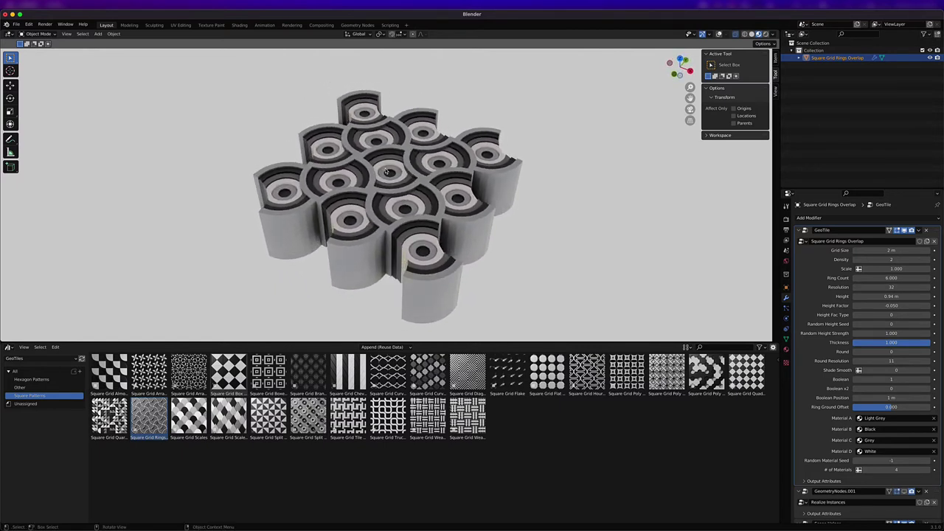
{"action": "middle_click_drag", "start_coordinate": [386, 216], "coordinate": [410, 212]}
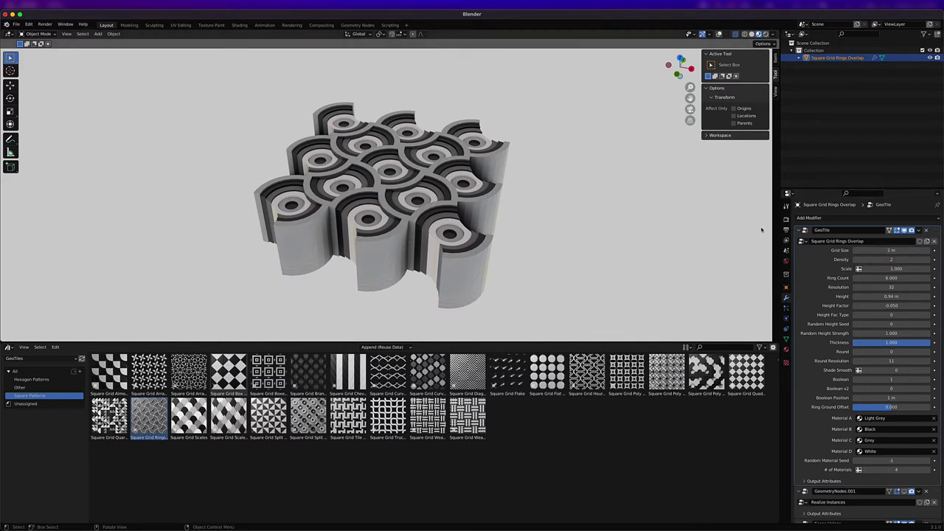
{"action": "mouse_move", "coordinate": [880, 252]}
{"action": "left_mouse_down"}
{"action": "mouse_move", "coordinate": [844, 252]}
{"action": "mouse_move", "coordinate": [880, 252]}
{"action": "left_mouse_up"}
{"action": "left_click", "coordinate": [929, 260]}
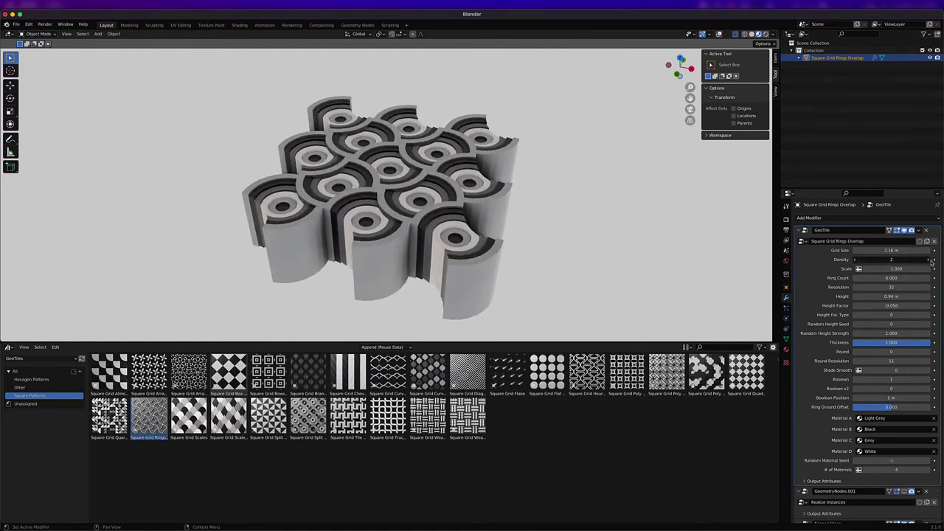
{"action": "left_click", "coordinate": [929, 260]}
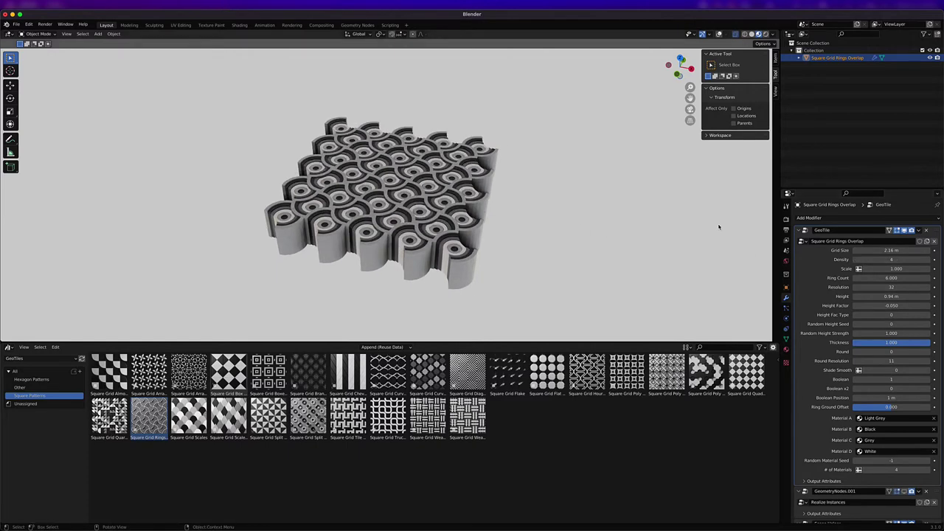
Step: Try a Ring Count of 8.640 for the overlapping rings, and settle on 6.760
{"action": "middle_click_drag", "start_coordinate": [679, 230], "coordinate": [517, 223]}
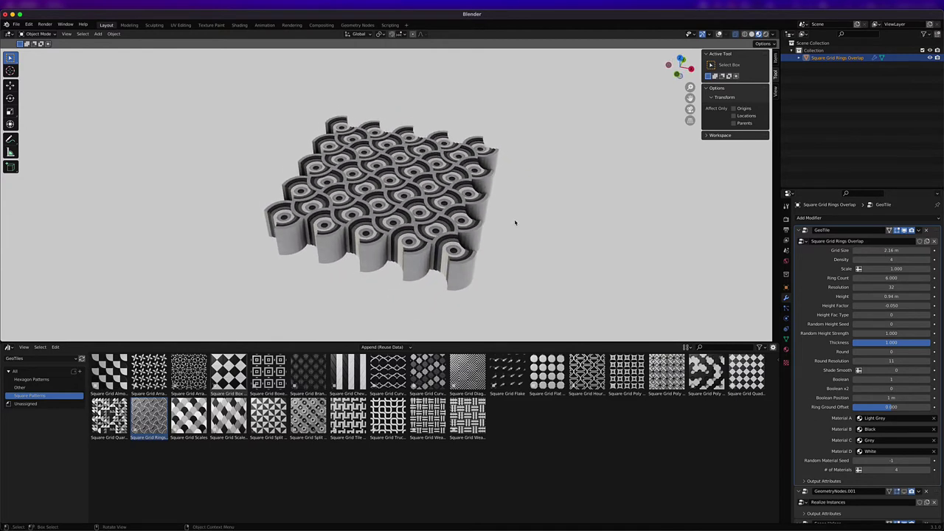
{"action": "left_click_drag", "start_coordinate": [876, 277], "coordinate": [875, 277]}
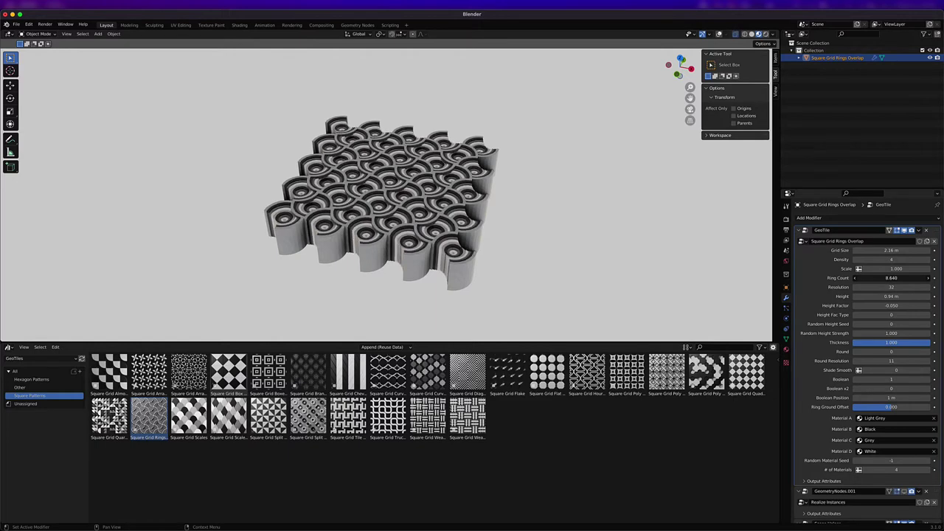
{"action": "left_click_drag", "start_coordinate": [876, 277], "coordinate": [844, 278]}
{"action": "scroll", "coordinate": [690, 296], "scroll_direction": "up", "scroll_amount": 5}
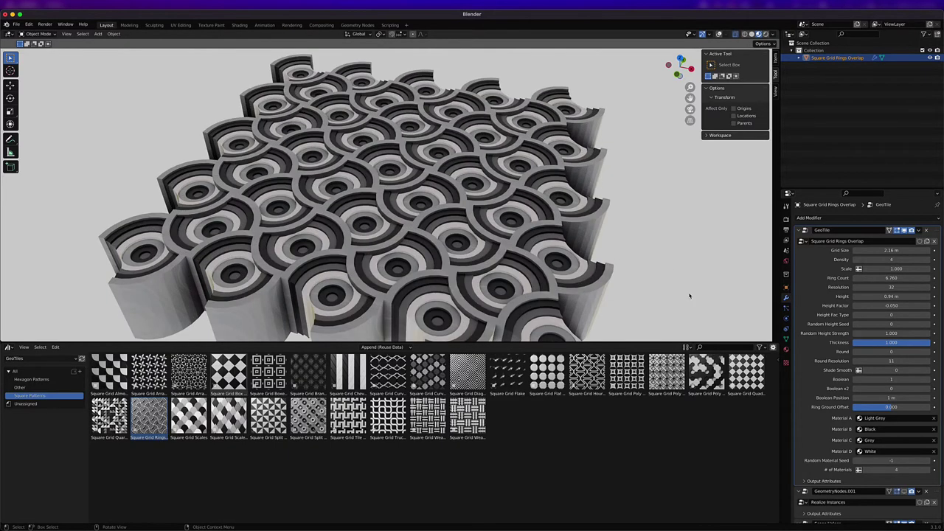
Step: Set the overlapping rings' Height to 0.82 m and Height Factor to 0.230
{"action": "mouse_move", "coordinate": [878, 296]}
{"action": "left_mouse_down"}
{"action": "mouse_move", "coordinate": [864, 297]}
{"action": "mouse_move", "coordinate": [878, 298]}
{"action": "left_mouse_up"}
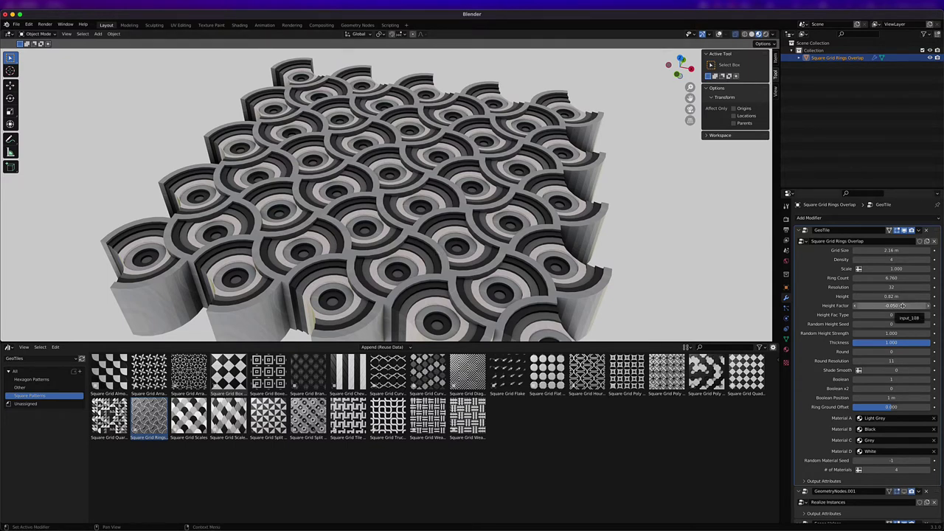
{"action": "left_click_drag", "start_coordinate": [889, 306], "coordinate": [939, 305]}
{"action": "middle_click_drag", "start_coordinate": [537, 232], "coordinate": [735, 273]}
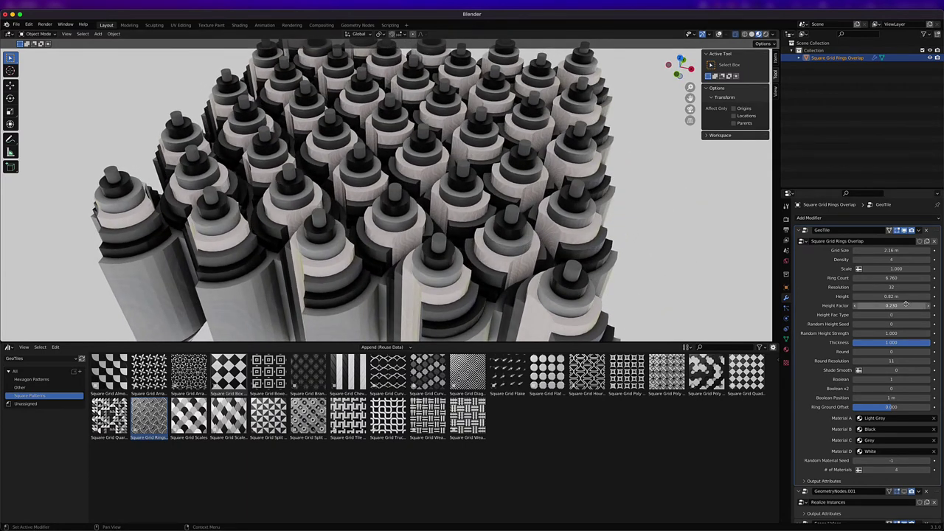
Step: Set the Height Factor of the overlapping rings to 1
{"action": "left_click_drag", "start_coordinate": [906, 305], "coordinate": [905, 305]}
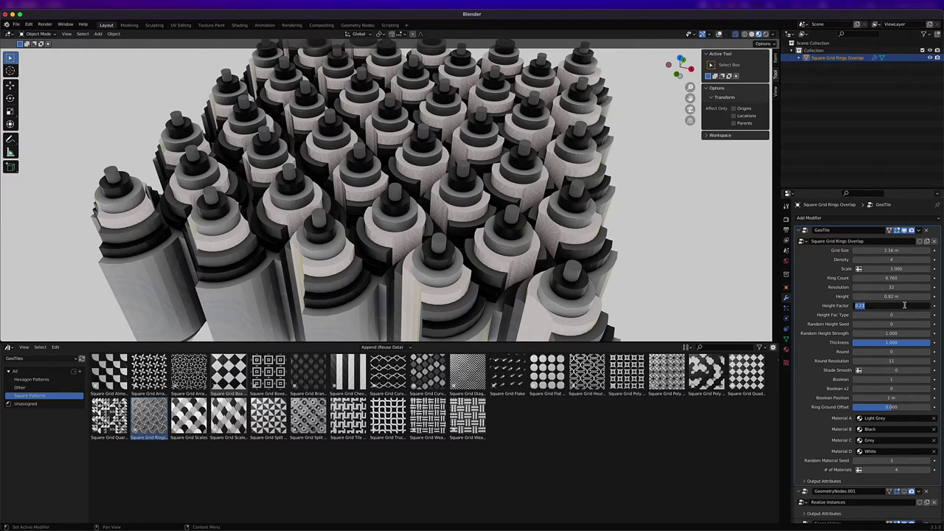
{"action": "type", "text": "1"}
{"action": "key", "text": "Return"}
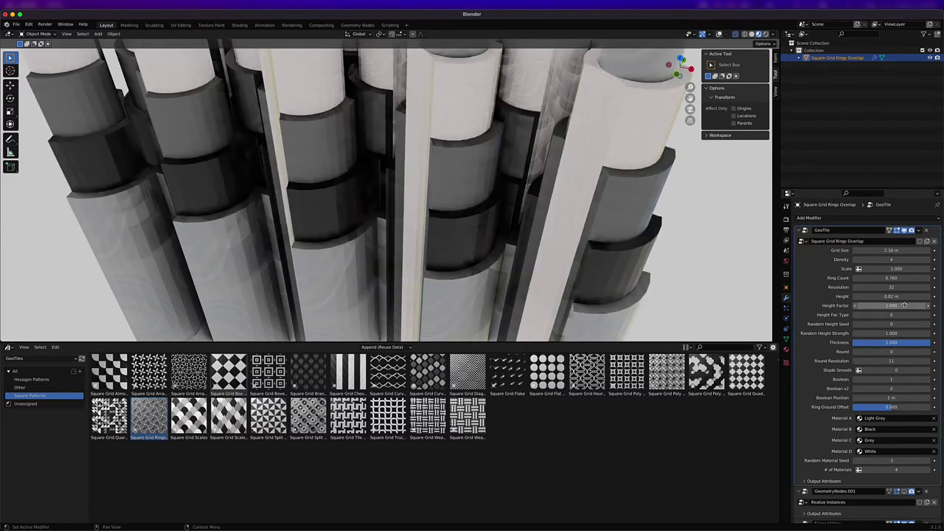
{"action": "scroll", "coordinate": [364, 162], "scroll_direction": "down", "scroll_amount": 5}
{"action": "scroll", "coordinate": [365, 163], "scroll_direction": "up", "scroll_amount": 2}
{"action": "scroll", "coordinate": [365, 163], "scroll_direction": "up", "scroll_amount": 1}
{"action": "mouse_move", "coordinate": [364, 163]}
{"action": "middle_mouse_down"}
{"action": "mouse_move", "coordinate": [378, 138]}
{"action": "mouse_move", "coordinate": [373, 164]}
{"action": "middle_mouse_up"}
{"action": "scroll", "coordinate": [372, 163], "scroll_direction": "up", "scroll_amount": 1}
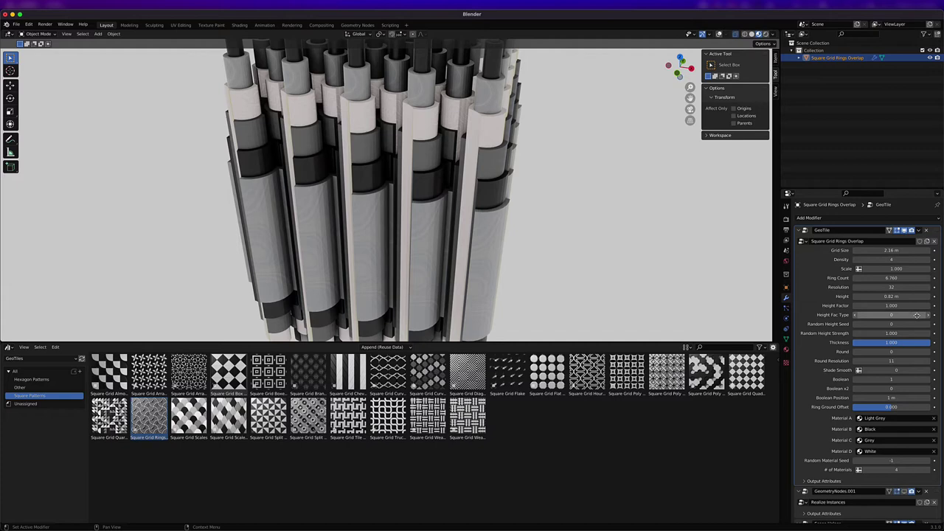
Step: Switch the rings' Height Fac Type to 1 and raise the Height Factor to 1.180
{"action": "left_click", "coordinate": [929, 316]}
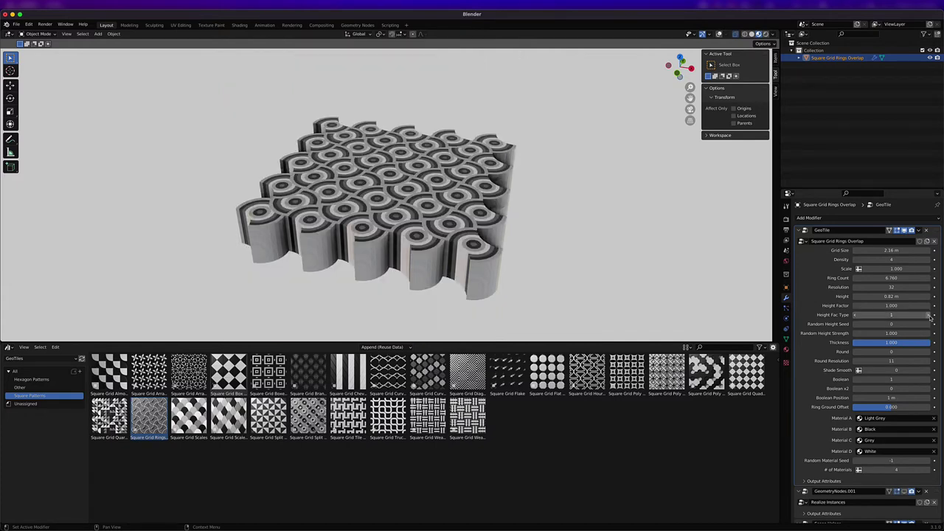
{"action": "scroll", "coordinate": [351, 208], "scroll_direction": "up", "scroll_amount": 5}
{"action": "scroll", "coordinate": [350, 209], "scroll_direction": "up", "scroll_amount": 3}
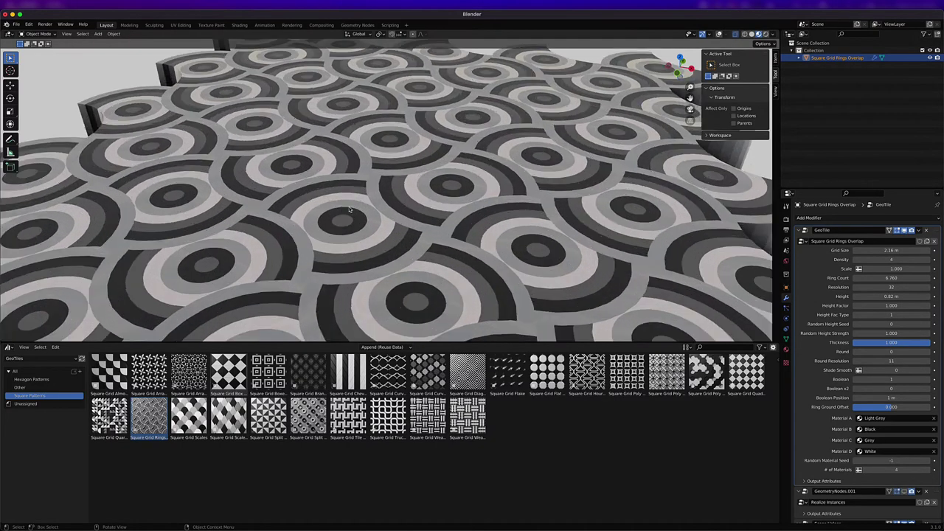
{"action": "mouse_move", "coordinate": [348, 213]}
{"action": "middle_mouse_down"}
{"action": "mouse_move", "coordinate": [350, 201]}
{"action": "mouse_move", "coordinate": [358, 203]}
{"action": "middle_mouse_up"}
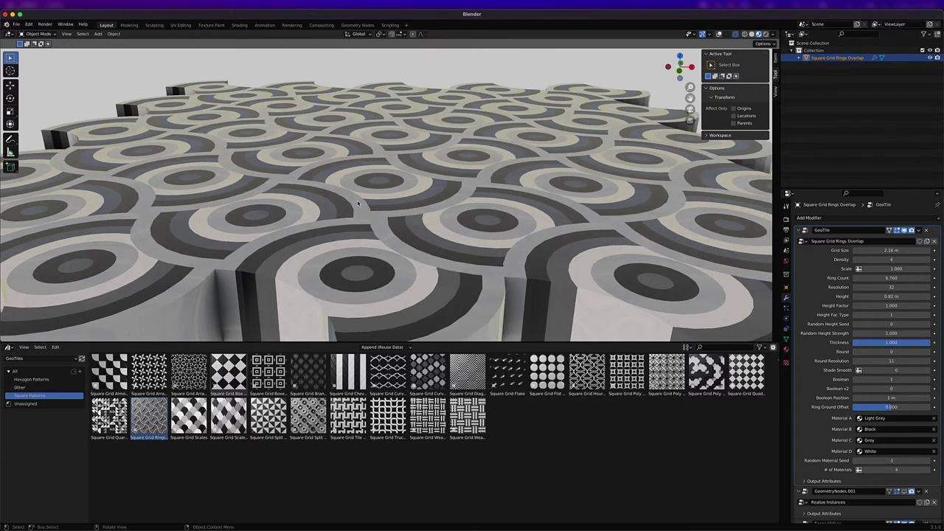
{"action": "left_click_drag", "start_coordinate": [868, 306], "coordinate": [893, 305]}
{"action": "scroll", "coordinate": [495, 196], "scroll_direction": "down", "scroll_amount": 7}
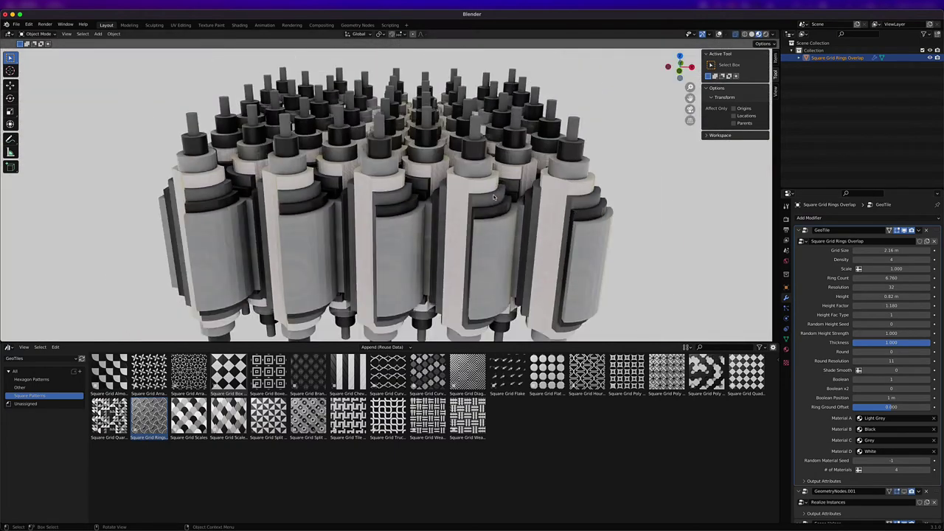
{"action": "mouse_move", "coordinate": [495, 196]}
{"action": "middle_mouse_down"}
{"action": "mouse_move", "coordinate": [460, 194]}
{"action": "mouse_move", "coordinate": [495, 192]}
{"action": "middle_mouse_up"}
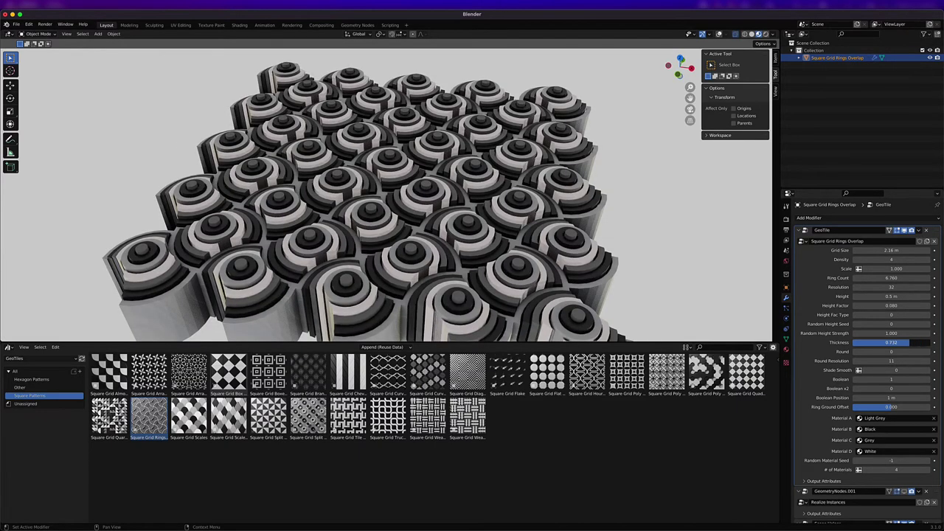
Step: Set the rings' Thickness to 1.000 and Boolean x2 to 1
{"action": "mouse_move", "coordinate": [898, 342]}
{"action": "left_mouse_down"}
{"action": "mouse_move", "coordinate": [873, 342]}
{"action": "mouse_move", "coordinate": [930, 342]}
{"action": "mouse_move", "coordinate": [900, 353]}
{"action": "left_mouse_up"}
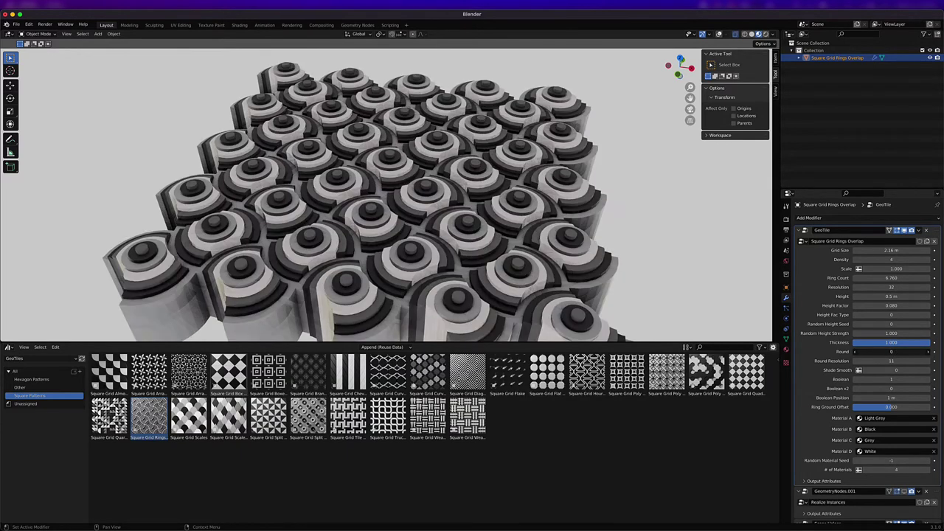
{"action": "left_click", "coordinate": [928, 389]}
{"action": "middle_click_drag", "start_coordinate": [435, 174], "coordinate": [432, 229]}
{"action": "key", "text": "KP_7"}
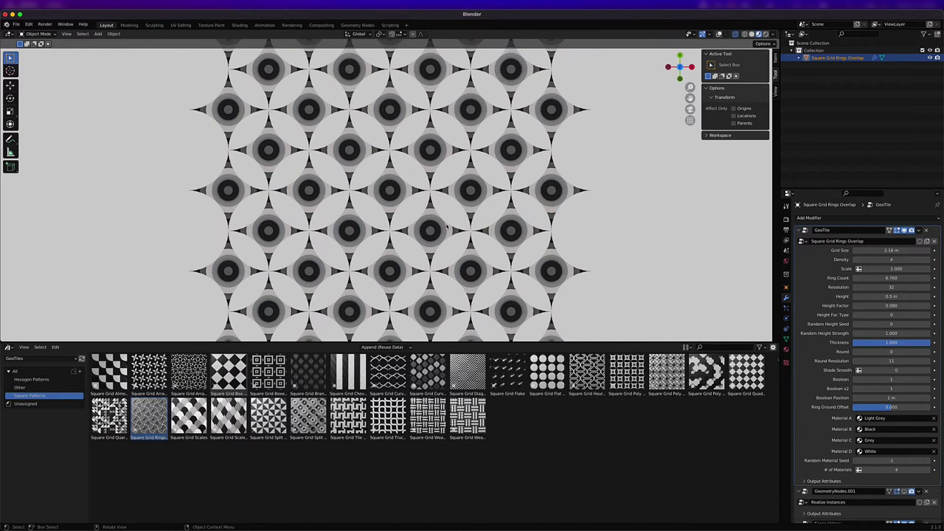
{"action": "middle_click_drag", "start_coordinate": [474, 219], "coordinate": [464, 177]}
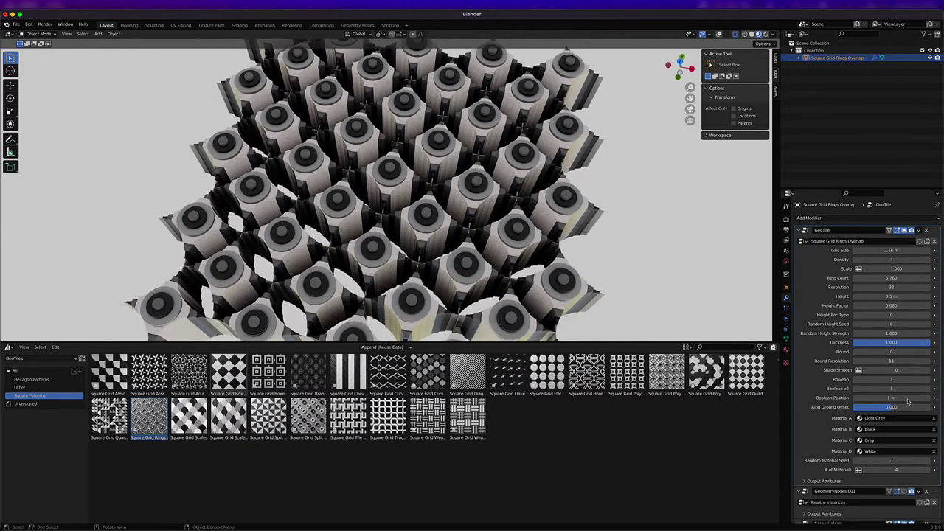
Step: Try Boolean at 0 before restoring it to 1, and set Boolean x2 to 0 and Boolean Position to 0.82 m
{"action": "left_click", "coordinate": [856, 380]}
{"action": "middle_click_drag", "start_coordinate": [472, 221], "coordinate": [503, 199]}
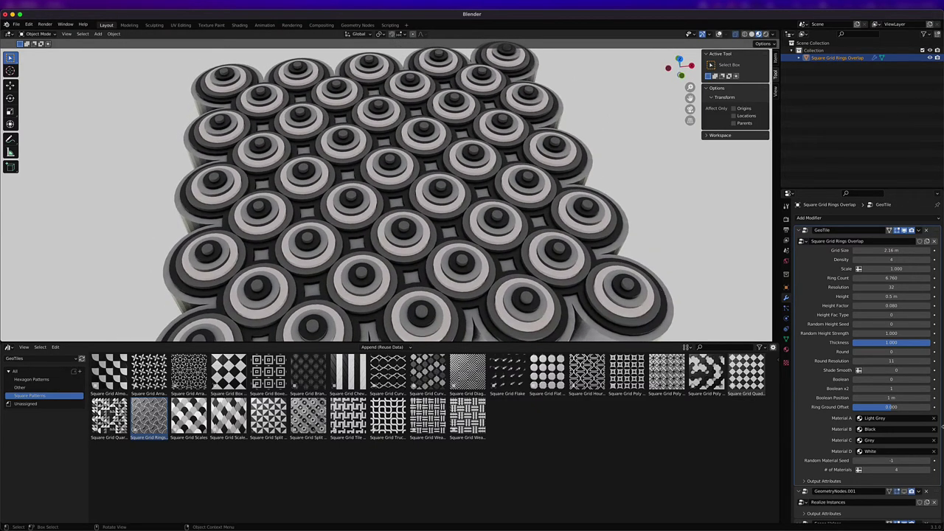
{"action": "left_click", "coordinate": [931, 380]}
{"action": "mouse_move", "coordinate": [892, 398]}
{"action": "left_mouse_down"}
{"action": "mouse_move", "coordinate": [909, 399]}
{"action": "mouse_move", "coordinate": [883, 399]}
{"action": "left_mouse_up"}
{"action": "middle_click_drag", "start_coordinate": [406, 256], "coordinate": [366, 221]}
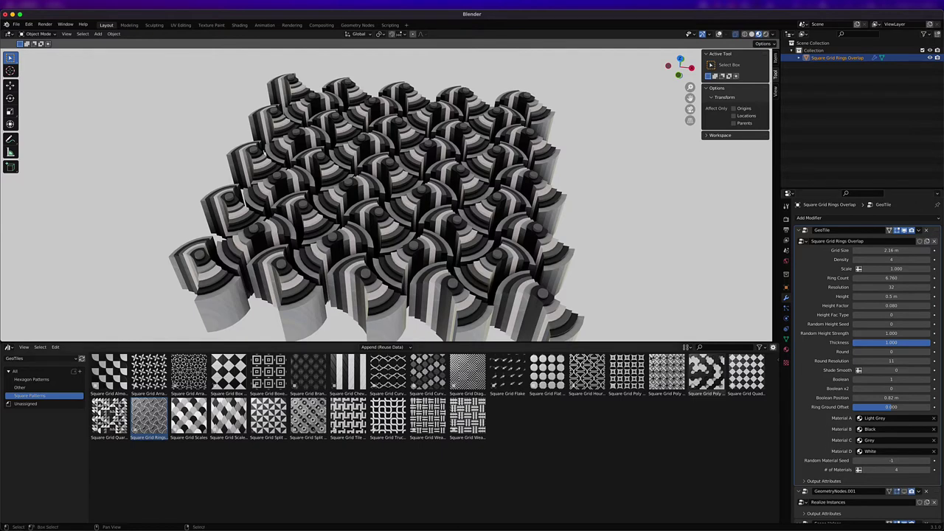
Step: Try the overlapping rings with # of Materials at 3, 2 and 1, set it back to 2, and advance the Random Material Seed
{"action": "scroll", "coordinate": [448, 239], "scroll_direction": "up", "scroll_amount": 1}
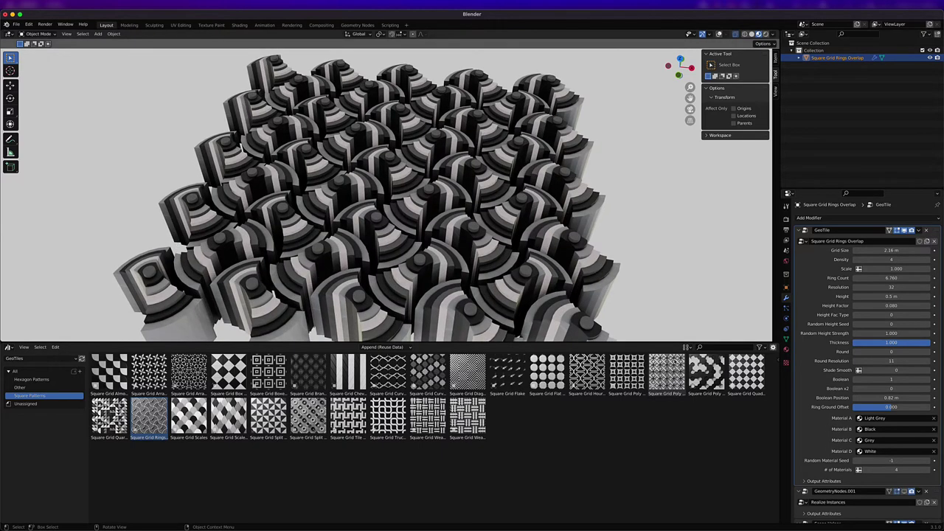
{"action": "left_click", "coordinate": [866, 472]}
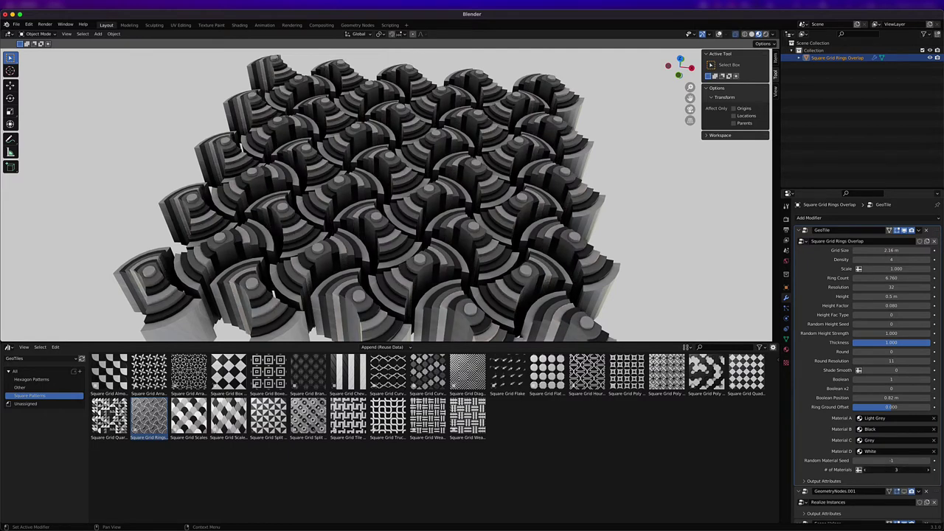
{"action": "left_click", "coordinate": [867, 473]}
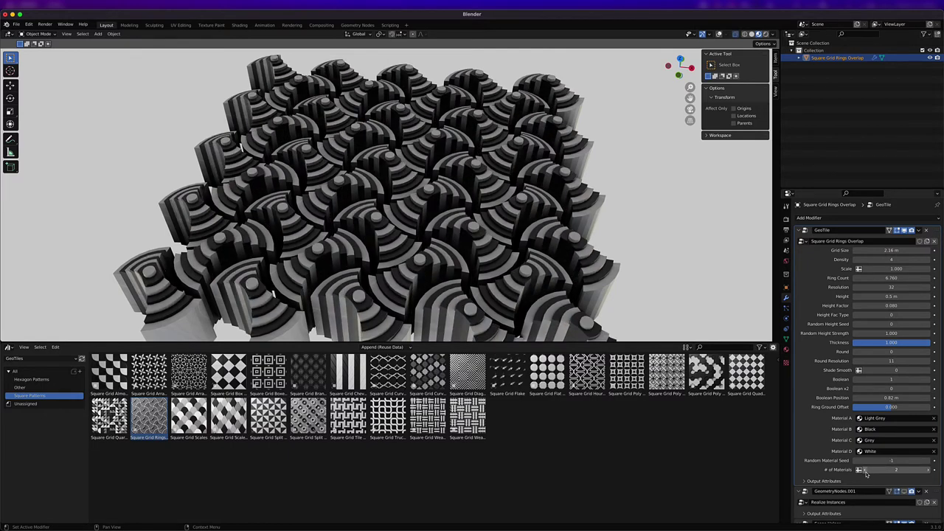
{"action": "middle_click_drag", "start_coordinate": [436, 161], "coordinate": [450, 184]}
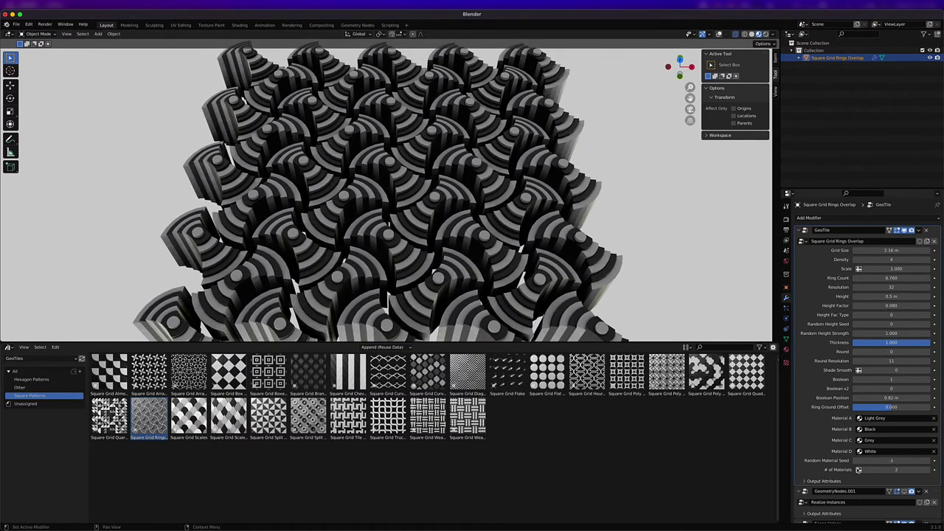
{"action": "left_click", "coordinate": [865, 471]}
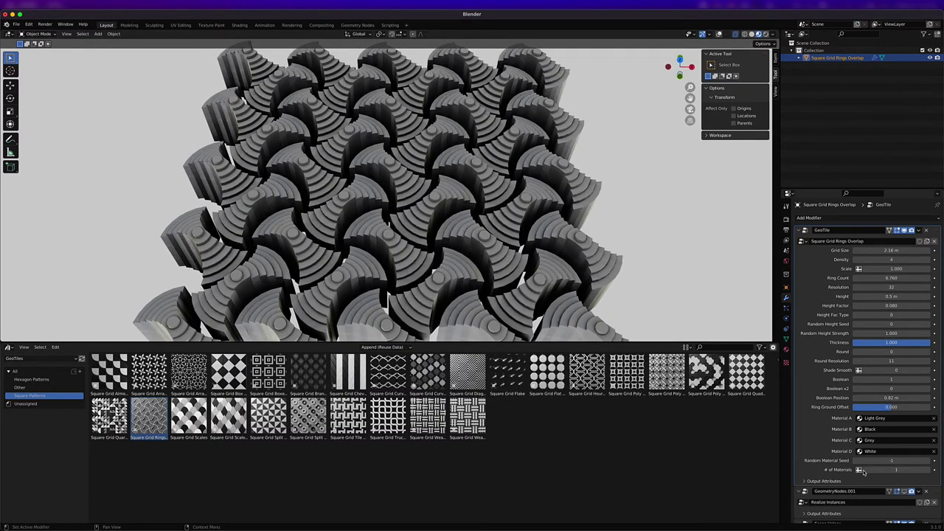
{"action": "left_click", "coordinate": [931, 470]}
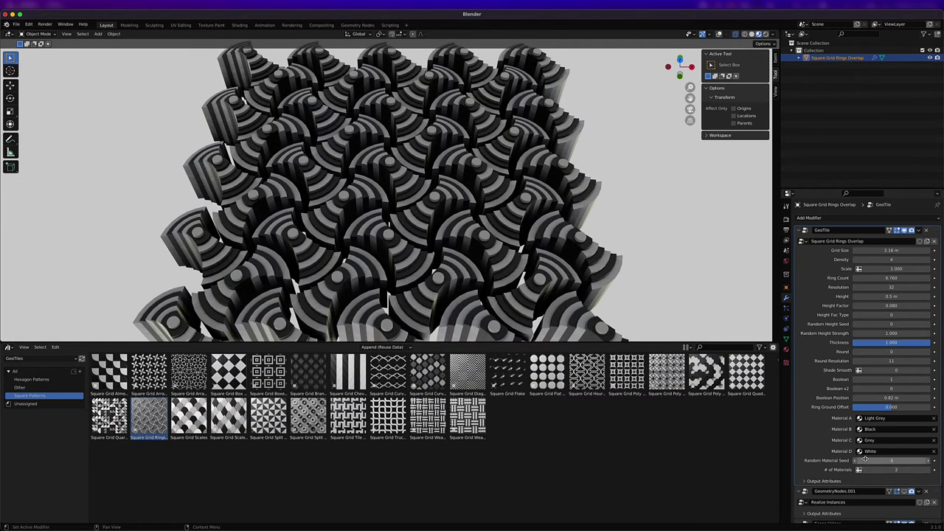
{"action": "left_click", "coordinate": [928, 461]}
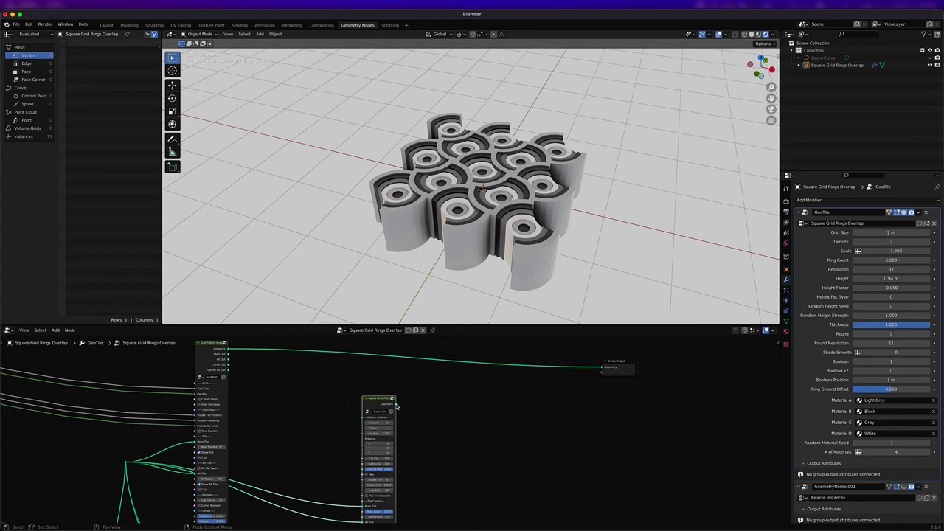
Step: Connect the radial pattern node's Geometry output to the Group Output and inspect the tiles wrapped around the cylinder
{"action": "left_click_drag", "start_coordinate": [394, 404], "coordinate": [602, 369]}
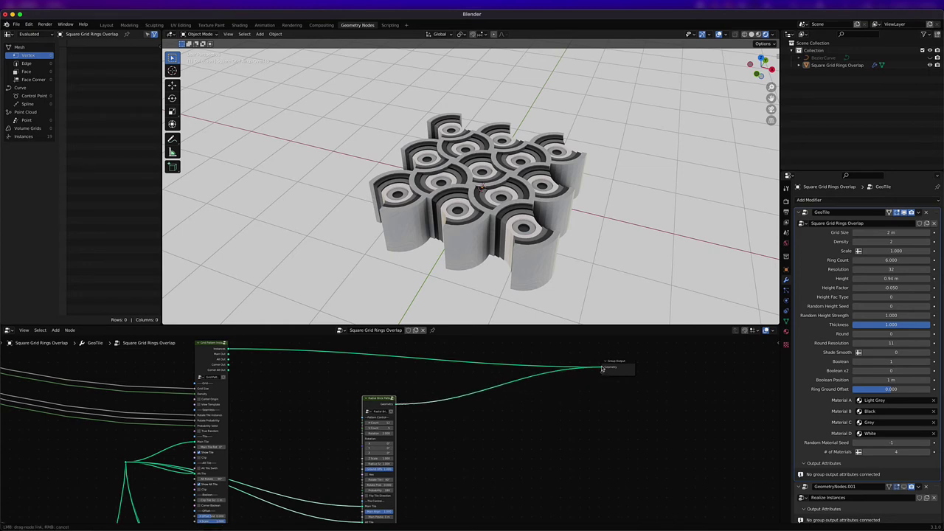
{"action": "scroll", "coordinate": [545, 248], "scroll_direction": "down", "scroll_amount": 8}
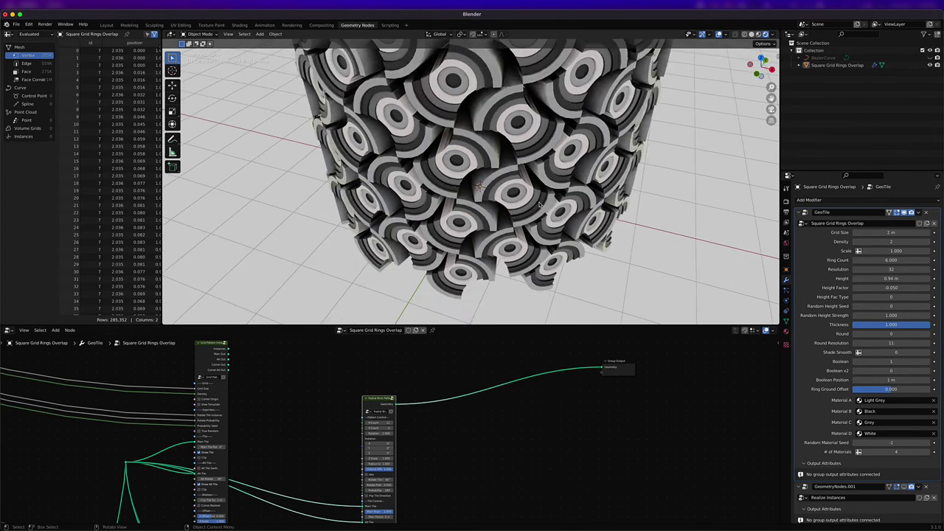
{"action": "middle_click_drag", "start_coordinate": [528, 188], "coordinate": [437, 191], "text": "shift"}
{"action": "scroll", "coordinate": [516, 236], "scroll_direction": "up", "scroll_amount": 4}
{"action": "scroll", "coordinate": [456, 185], "scroll_direction": "up", "scroll_amount": 5}
{"action": "scroll", "coordinate": [437, 191], "scroll_direction": "down", "scroll_amount": 4}
{"action": "mouse_move", "coordinate": [473, 129]}
{"action": "middle_mouse_down"}
{"action": "mouse_move", "coordinate": [479, 166]}
{"action": "mouse_move", "coordinate": [491, 172]}
{"action": "mouse_move", "coordinate": [482, 138]}
{"action": "middle_mouse_up"}
{"action": "scroll", "coordinate": [483, 138], "scroll_direction": "up", "scroll_amount": 1}
Step: Connect the Curve Custom node's Geometry output to the Group Output so the tiles follow the arc
{"action": "middle_click_drag", "start_coordinate": [443, 446], "coordinate": [474, 340]}
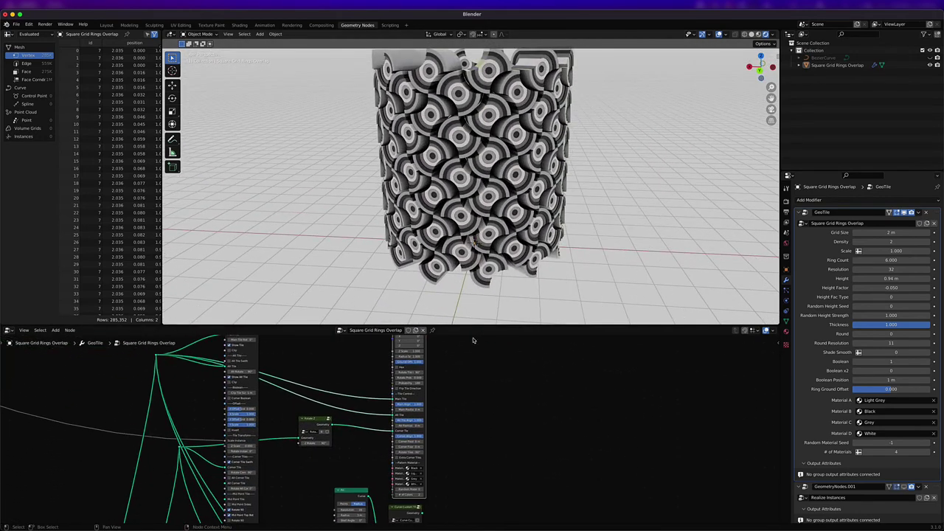
{"action": "scroll", "coordinate": [477, 376], "scroll_direction": "down", "scroll_amount": 2}
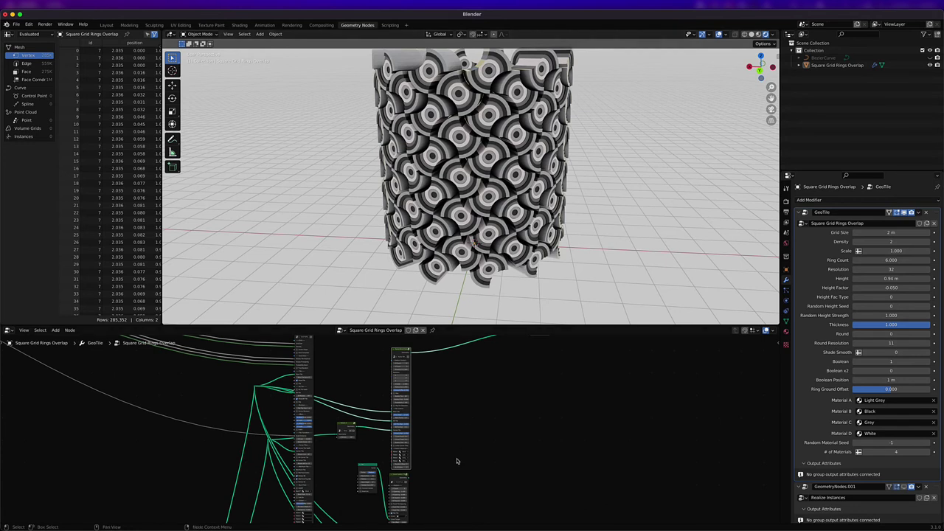
{"action": "middle_click_drag", "start_coordinate": [491, 428], "coordinate": [478, 419]}
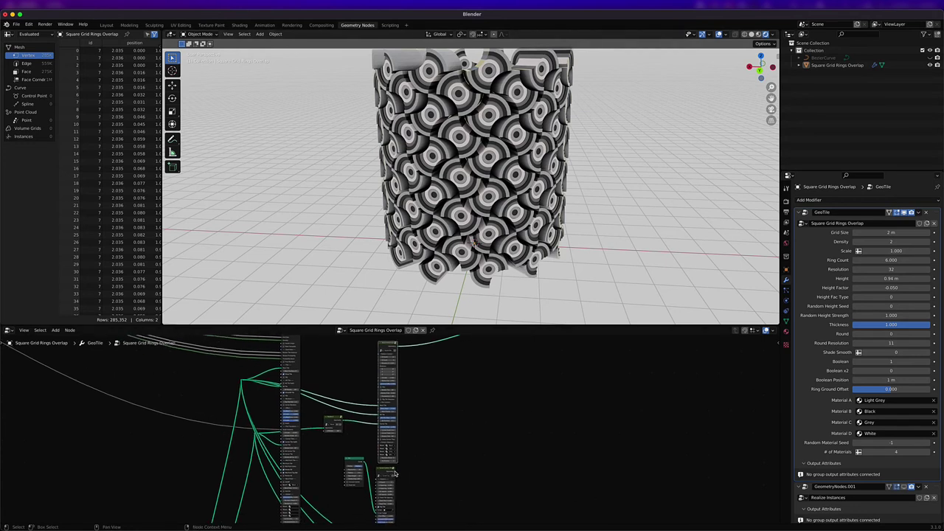
{"action": "left_click_drag", "start_coordinate": [396, 473], "coordinate": [521, 429]}
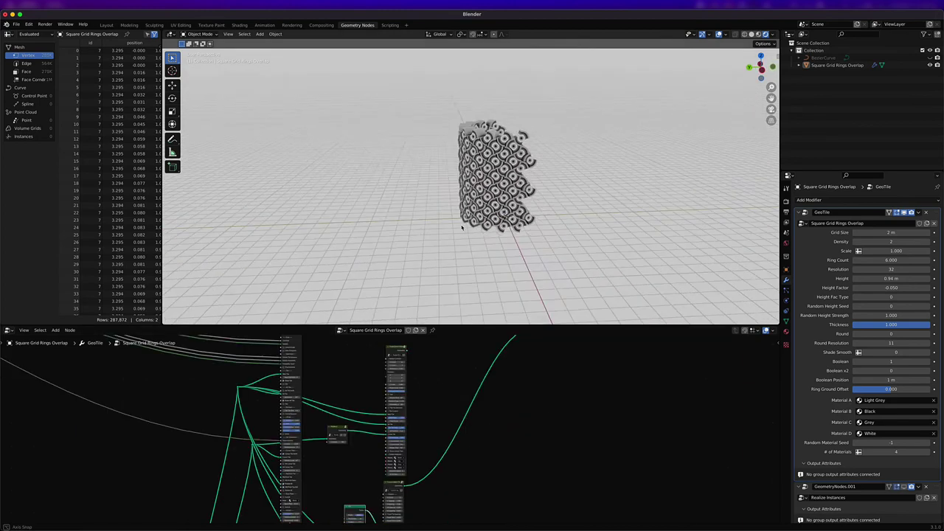
{"action": "middle_click_drag", "start_coordinate": [462, 227], "coordinate": [450, 244]}
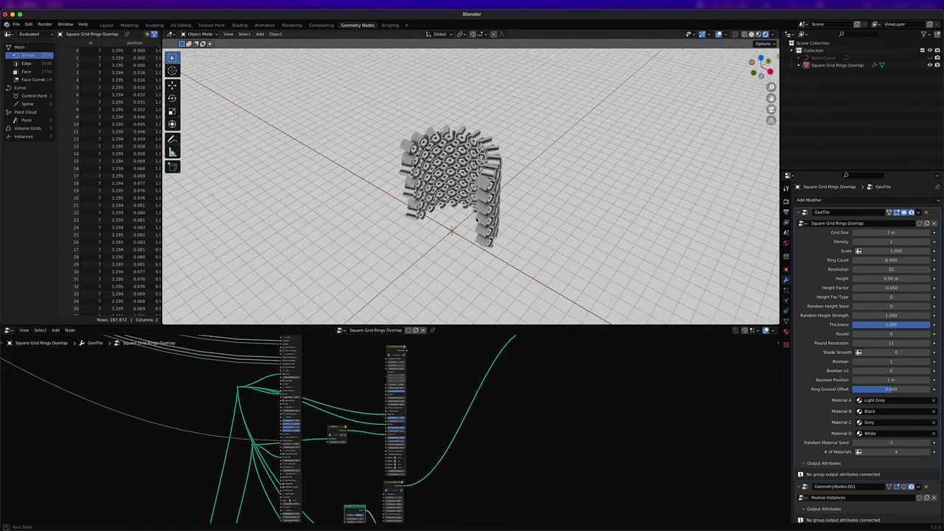
Step: Unhide BezierCurve in the scene and assign it as the curve object of the Curve Custom node
{"action": "scroll", "coordinate": [383, 433], "scroll_direction": "up", "scroll_amount": 4}
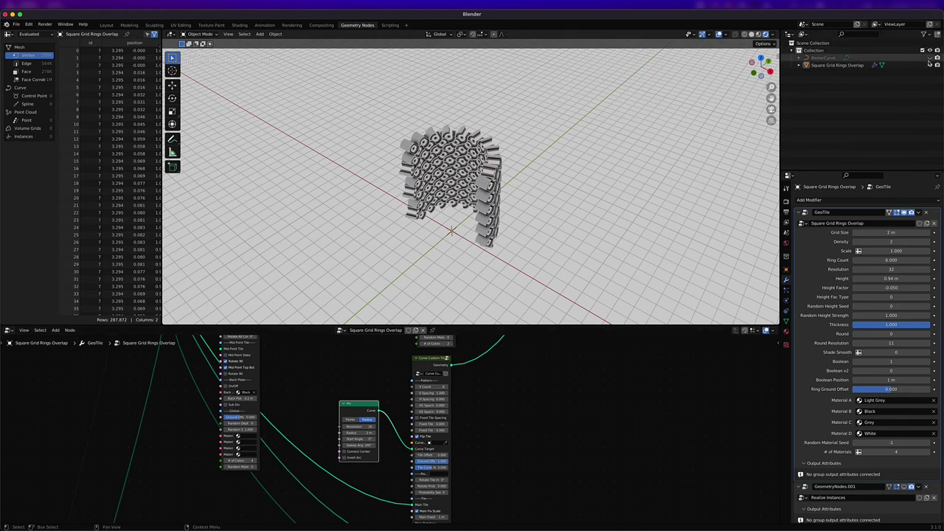
{"action": "middle_click_drag", "start_coordinate": [664, 216], "coordinate": [639, 199]}
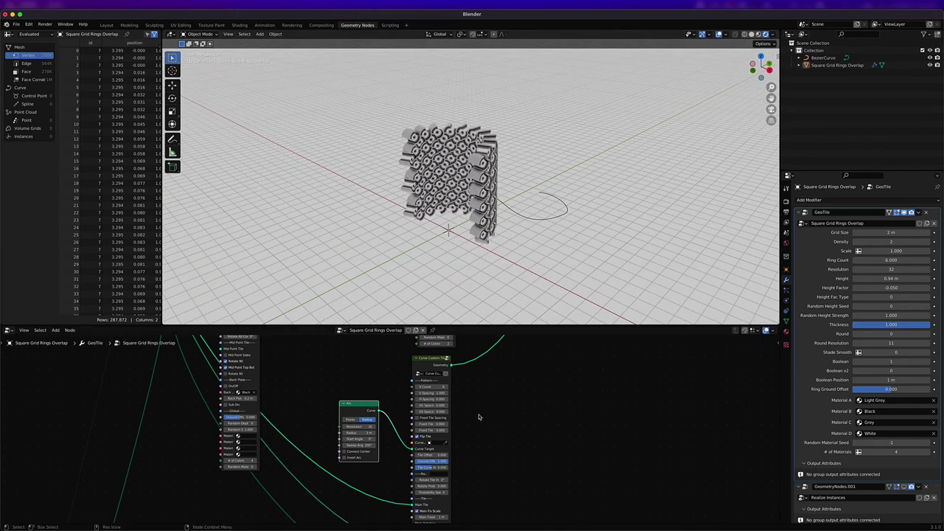
{"action": "left_click", "coordinate": [441, 444]}
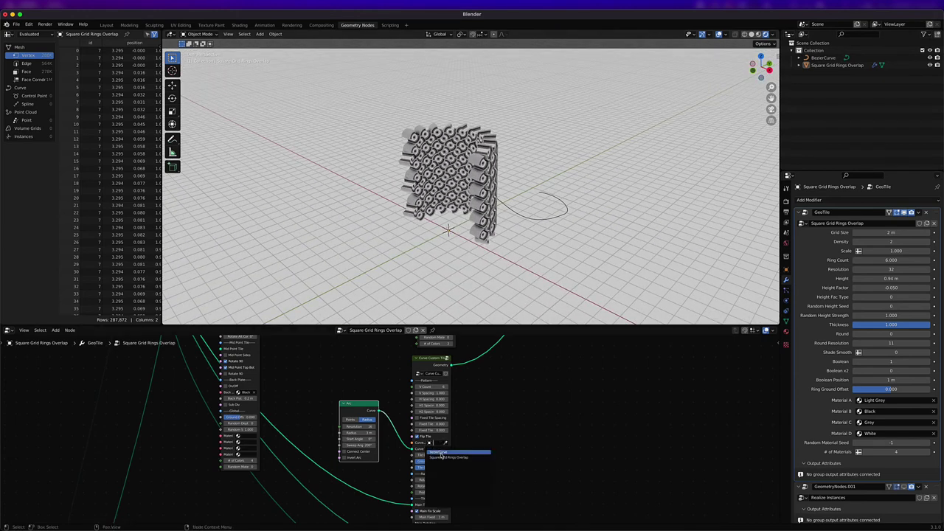
{"action": "key", "text": "Return"}
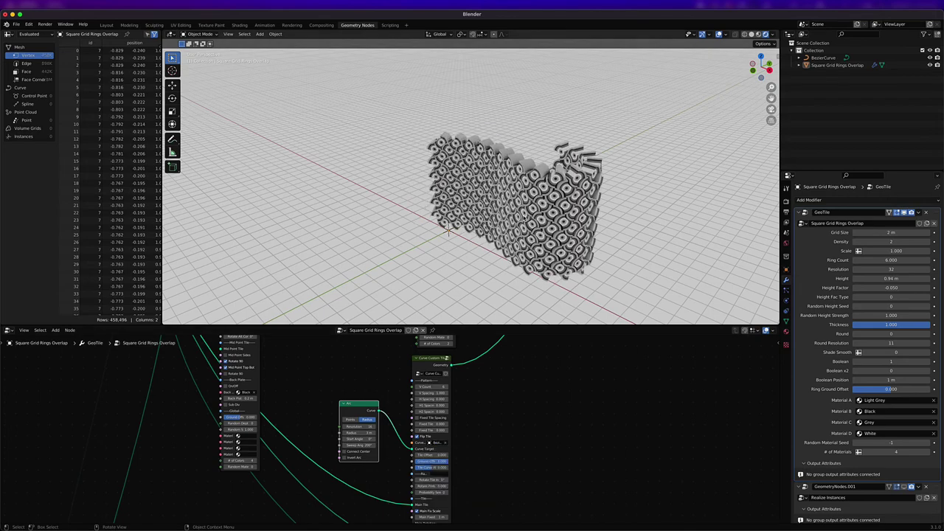
{"action": "middle_click_drag", "start_coordinate": [561, 211], "coordinate": [540, 208]}
{"action": "scroll", "coordinate": [578, 200], "scroll_direction": "up", "scroll_amount": 2}
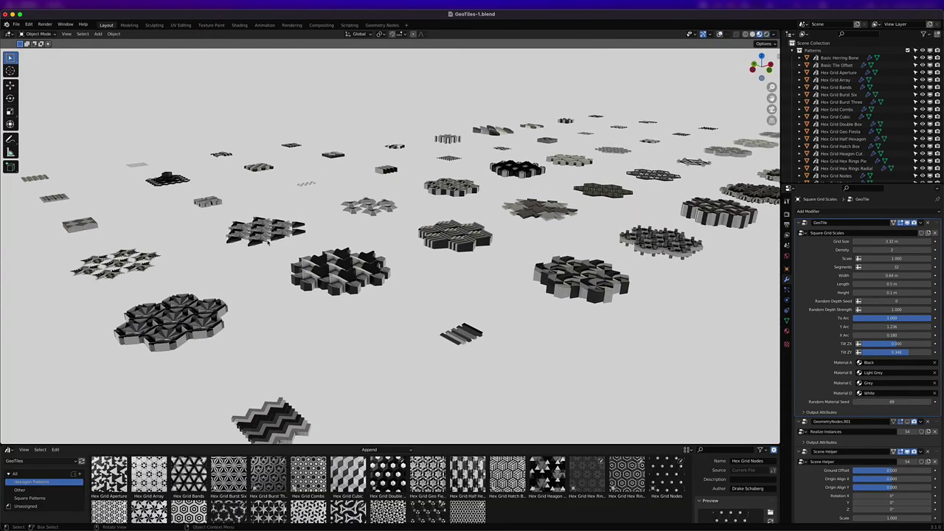
Step: Look over the collection of tile patterns laid out in the GeoTiles-1 scene
{"action": "mouse_move", "coordinate": [262, 241]}
{"action": "middle_mouse_down"}
{"action": "mouse_move", "coordinate": [307, 233]}
{"action": "mouse_move", "coordinate": [248, 238]}
{"action": "middle_mouse_up"}
{"action": "middle_click_drag", "start_coordinate": [594, 147], "coordinate": [581, 163]}
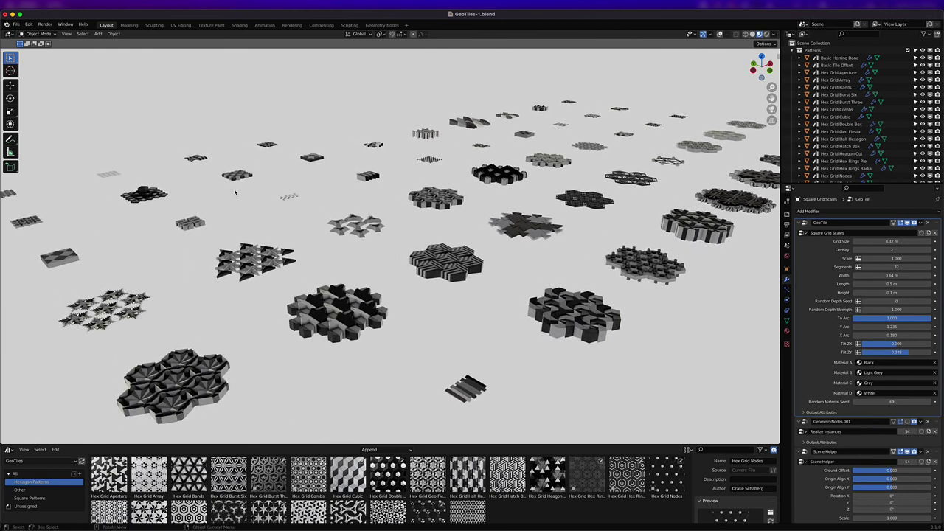